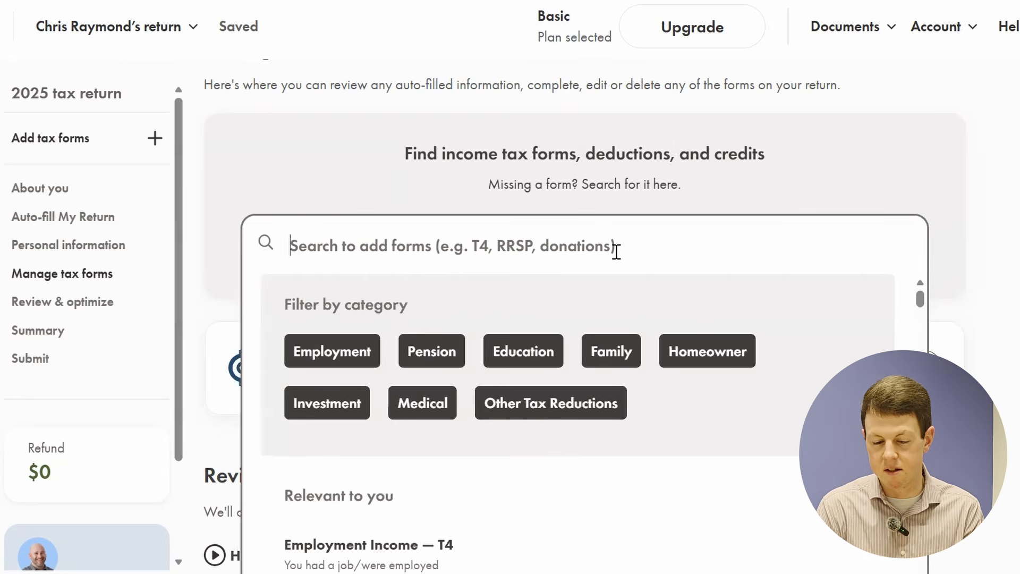
# Add the Business, Professional, and Commission Income (T2125) form and answer No to the property flipping question
pyautogui.write('2125')
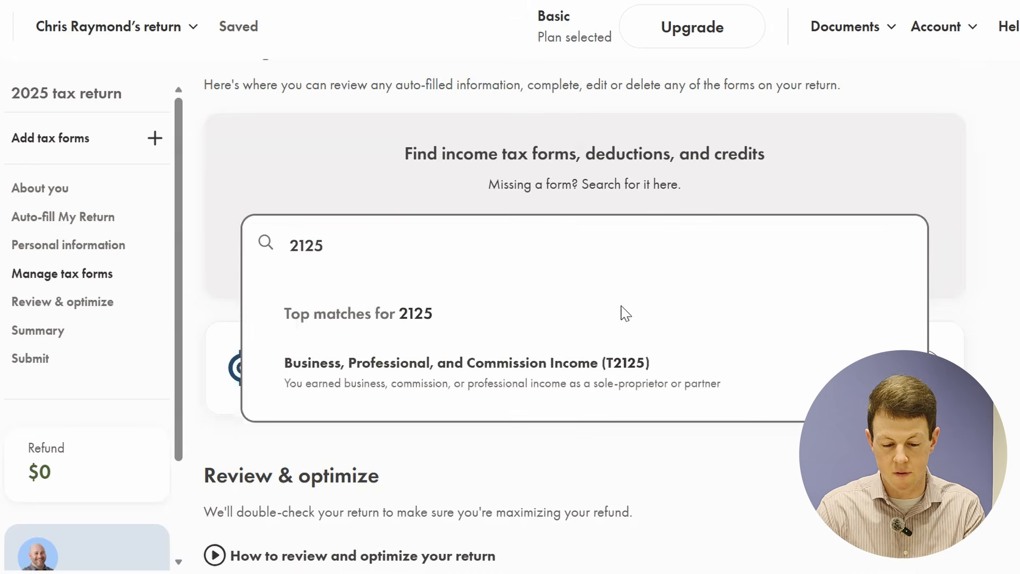
pyautogui.click(639, 378)
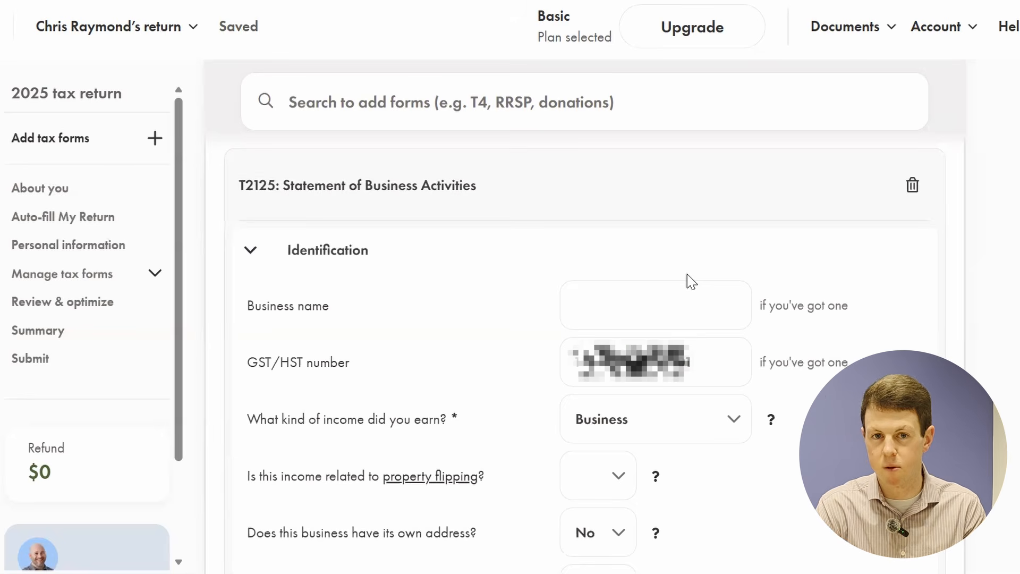
pyautogui.scroll(-3, 770, 242)
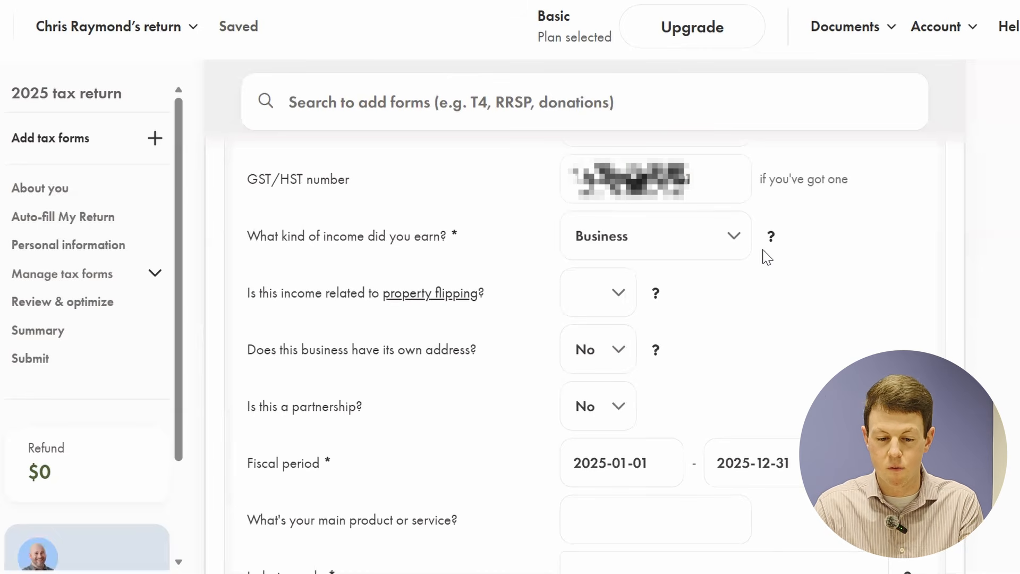
pyautogui.click(782, 296)
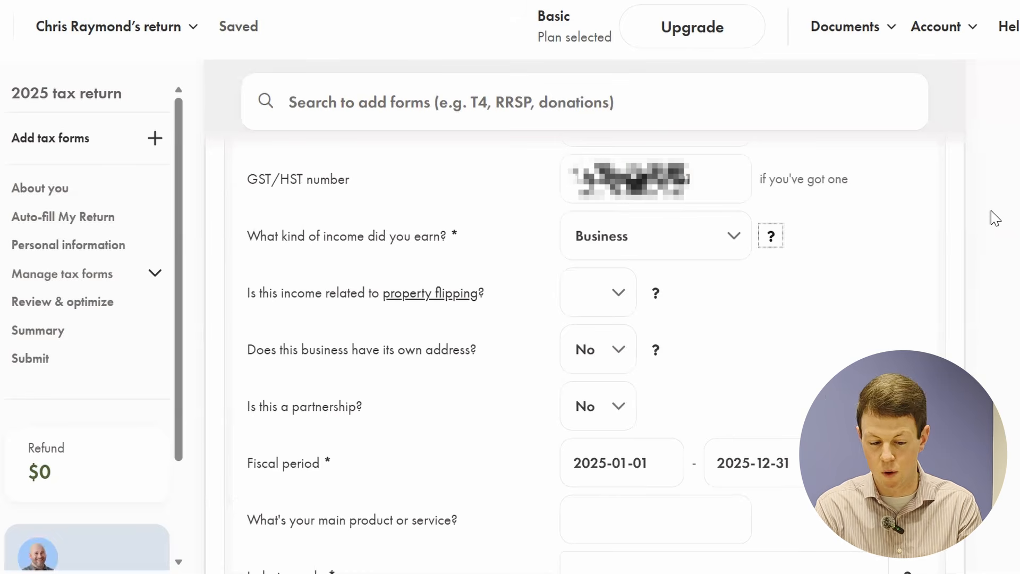
pyautogui.click(626, 294)
pyautogui.click(601, 373)
# Enter "Tax Preparation" as the main product or service in the T2125 identification section
pyautogui.scroll(-1, 929, 228)
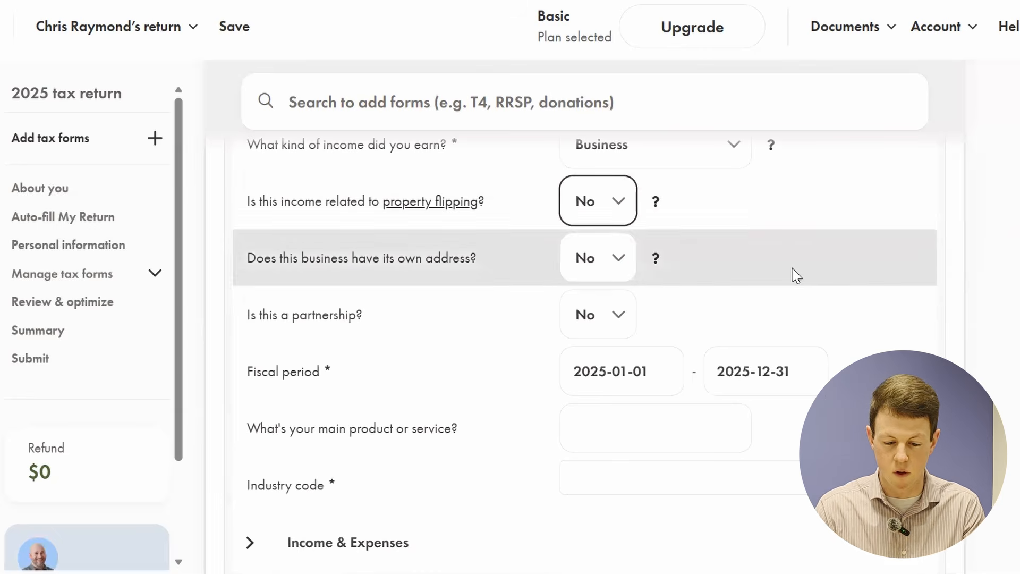
pyautogui.scroll(-3, 792, 273)
pyautogui.scroll(2, 792, 273)
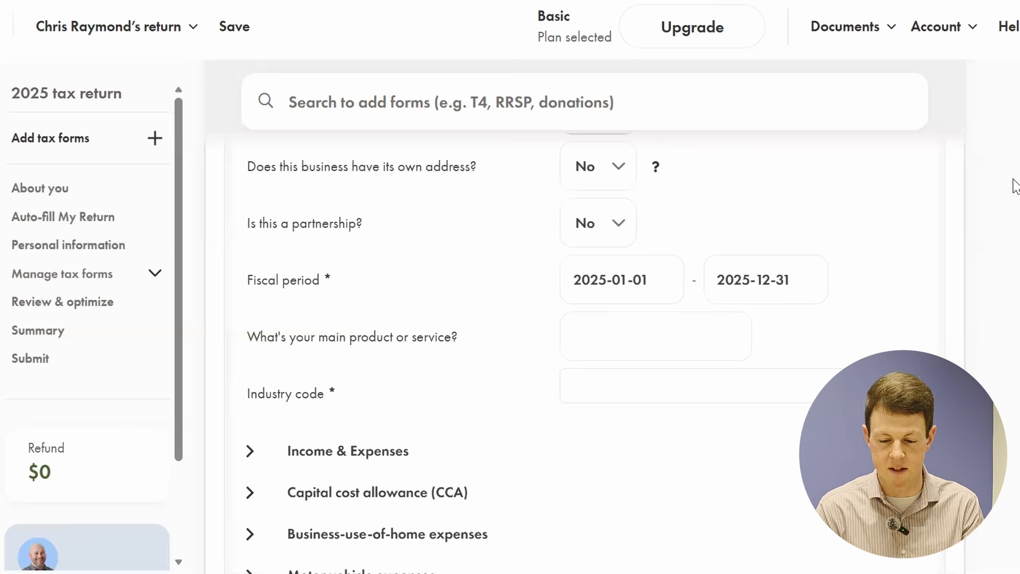
pyautogui.scroll(-2, 967, 186)
pyautogui.click(659, 237)
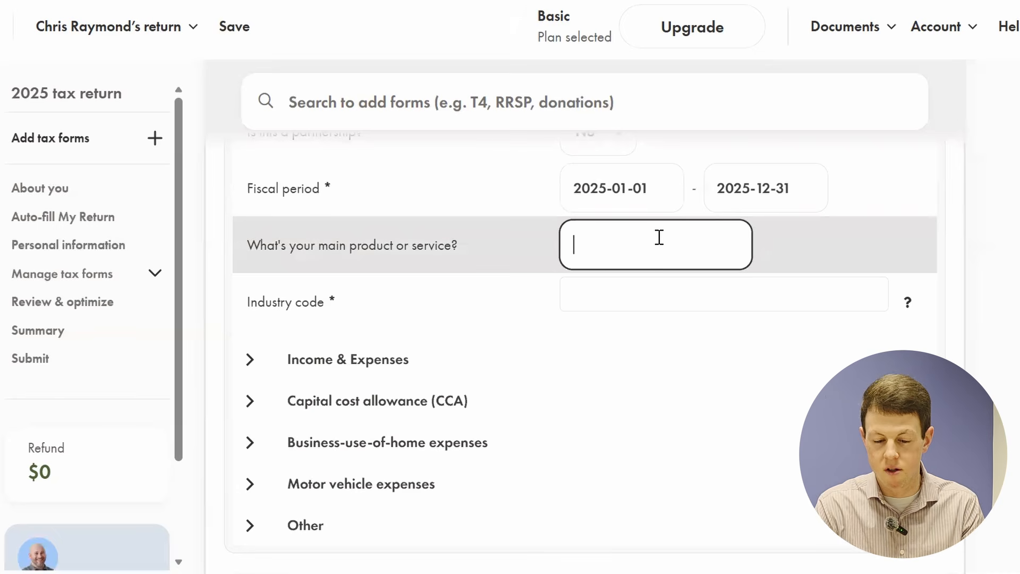
pyautogui.write('Tax Prepar')
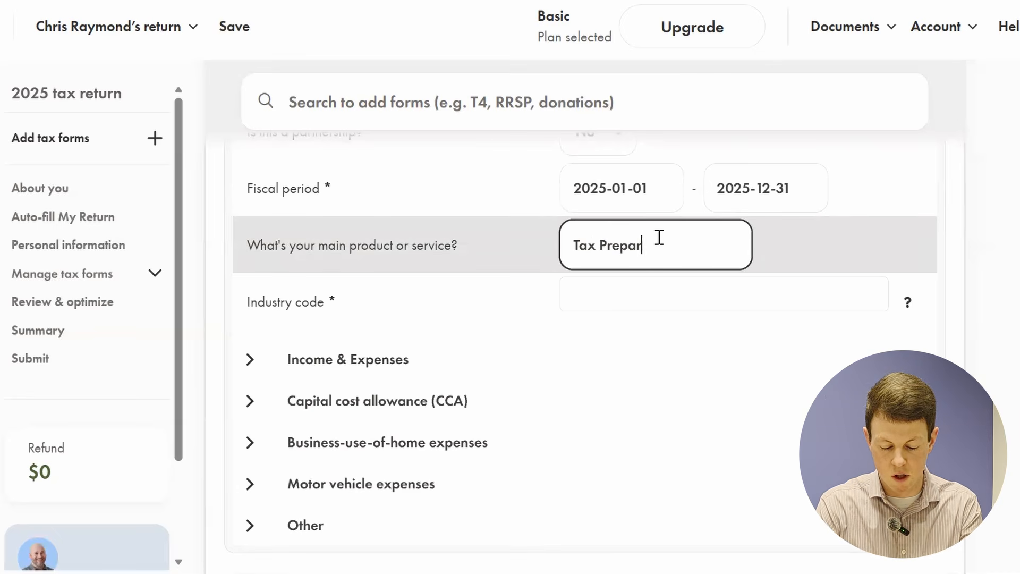
pyautogui.write('ation')
pyautogui.press('Tab')
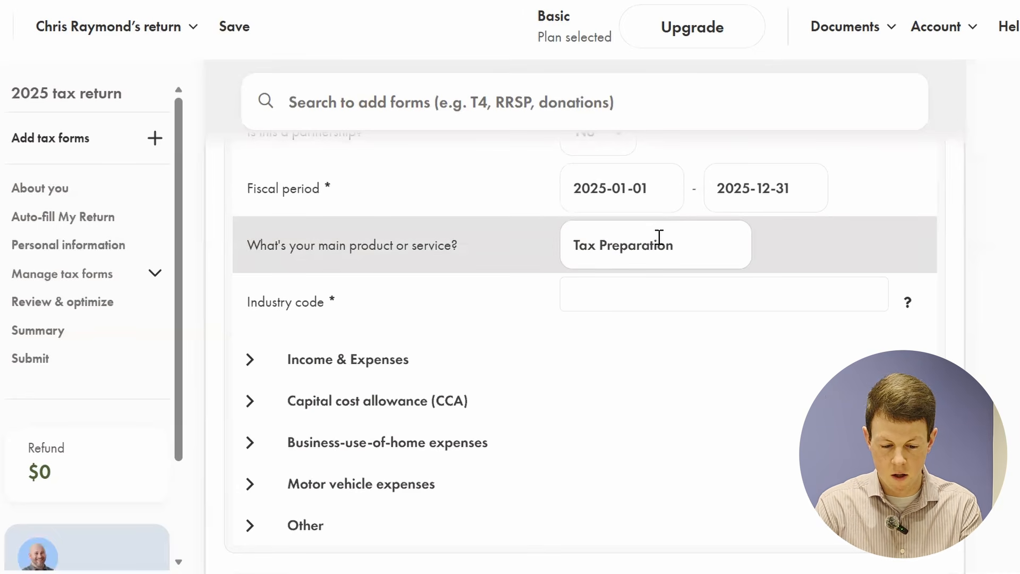
# Set the T2125 industry code to 541213 - Tax preparation services and expand the Income & Expenses section
pyautogui.click(903, 303)
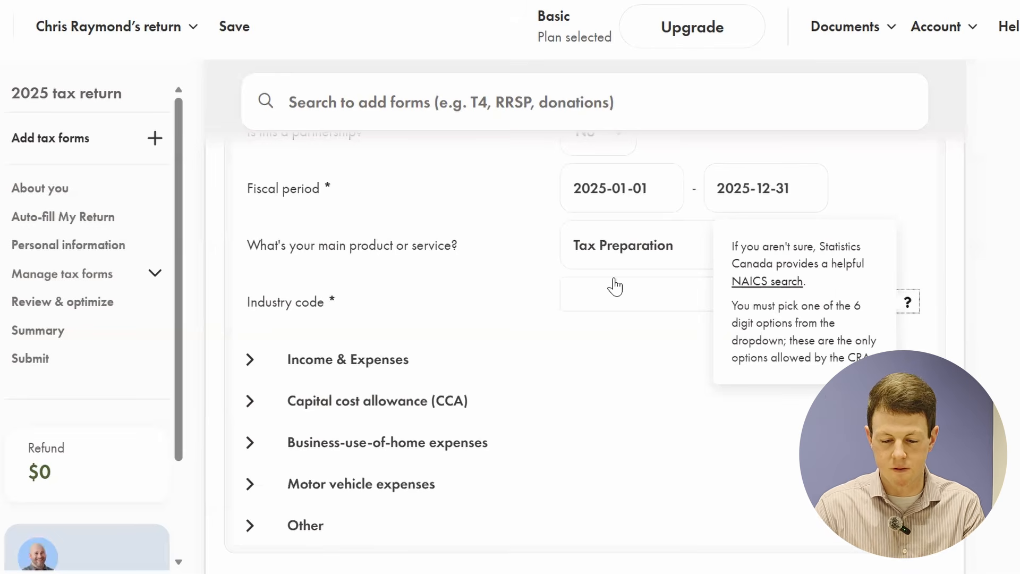
pyautogui.click(636, 304)
pyautogui.scroll(-5, 662, 409)
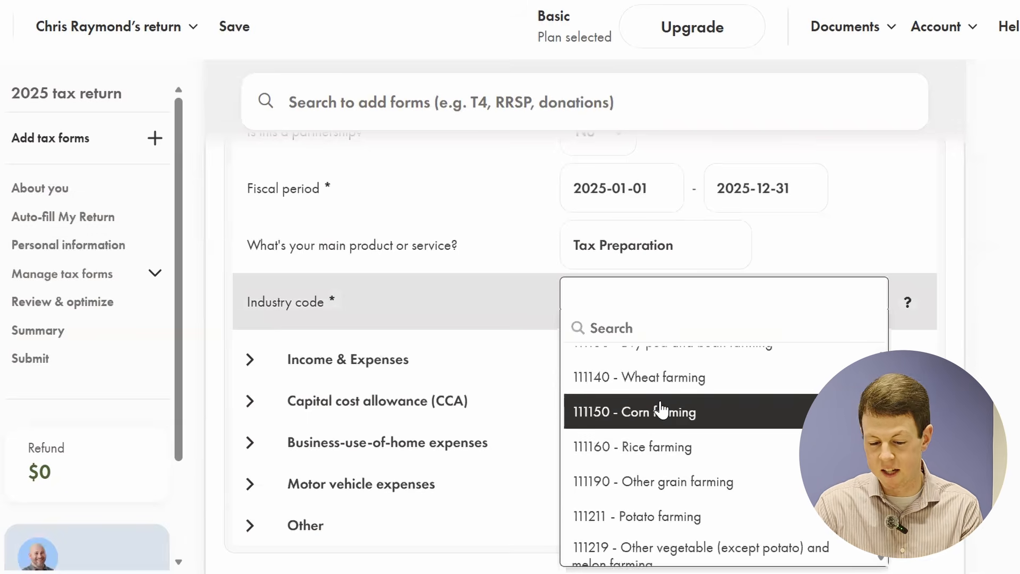
pyautogui.click(650, 327)
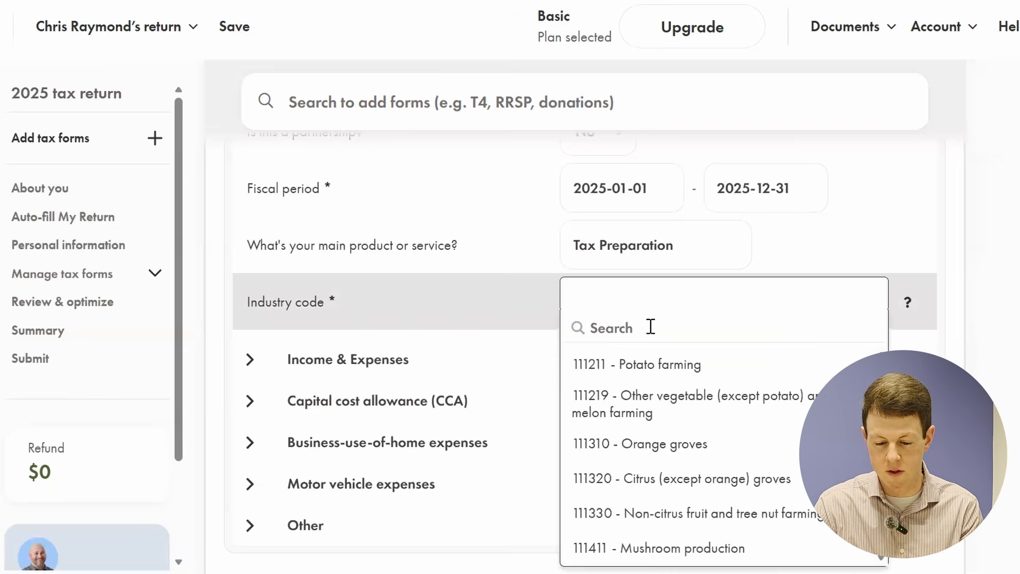
pyautogui.write('tax')
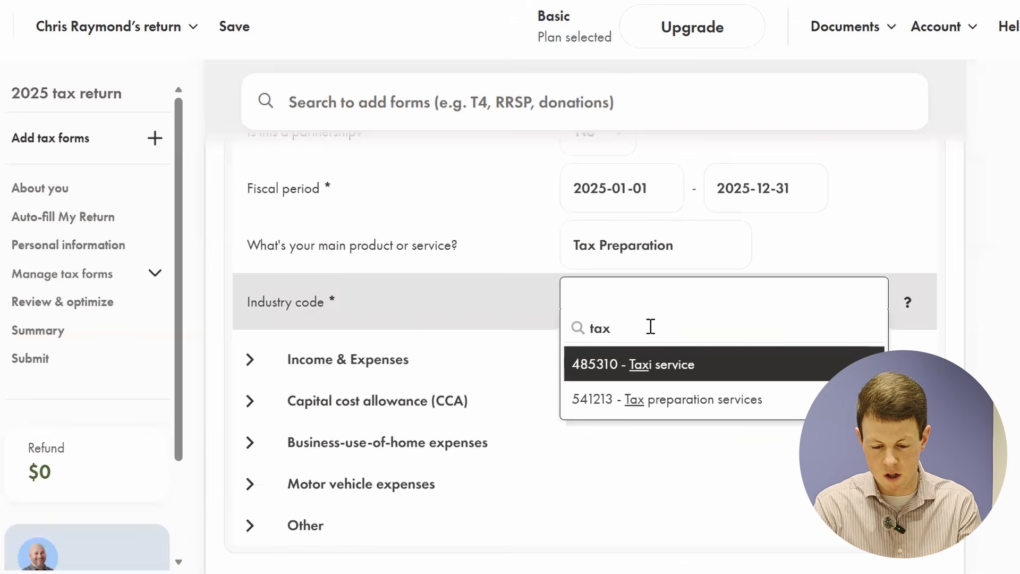
pyautogui.click(700, 409)
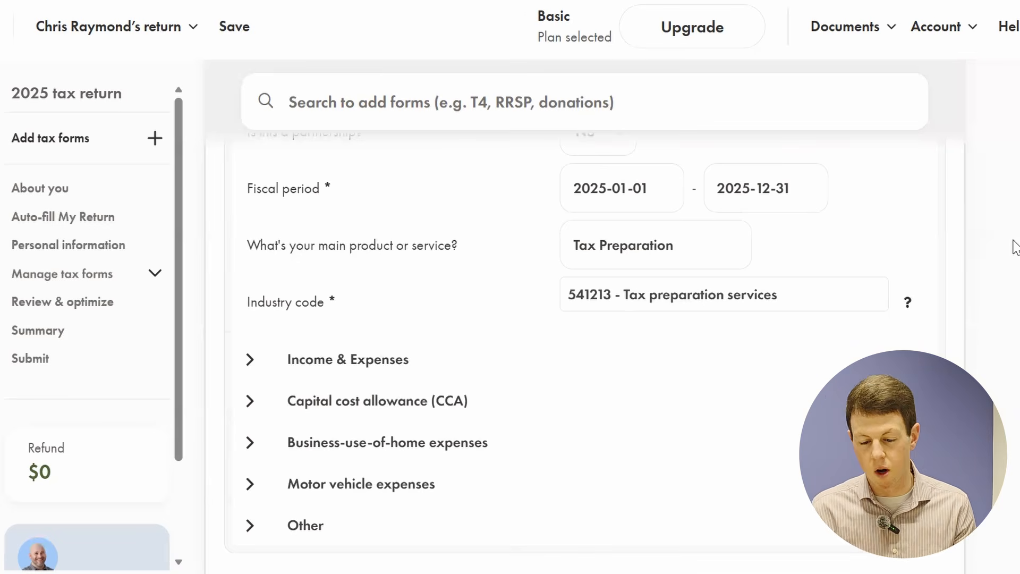
pyautogui.scroll(-3, 972, 221)
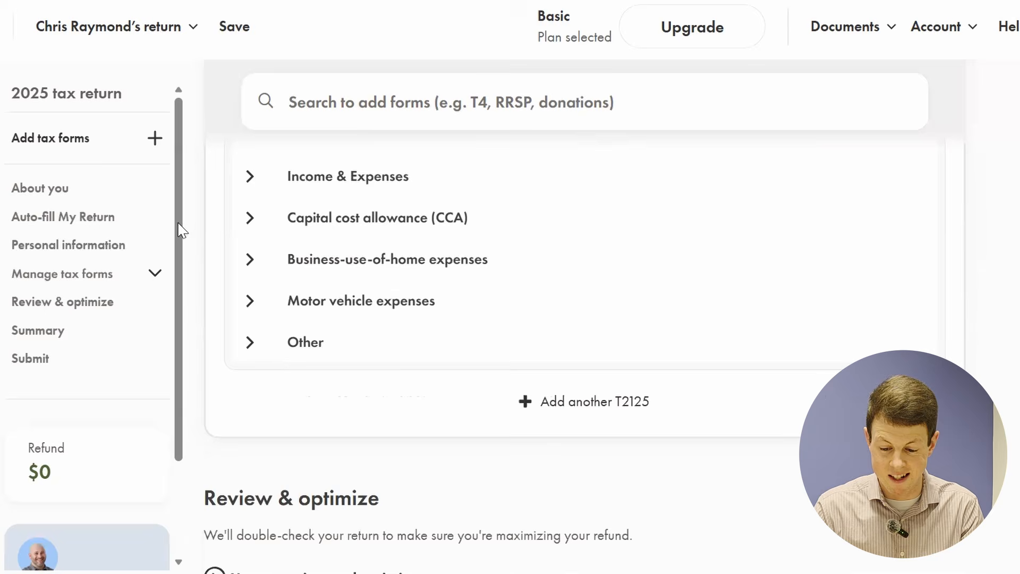
pyautogui.click(250, 177)
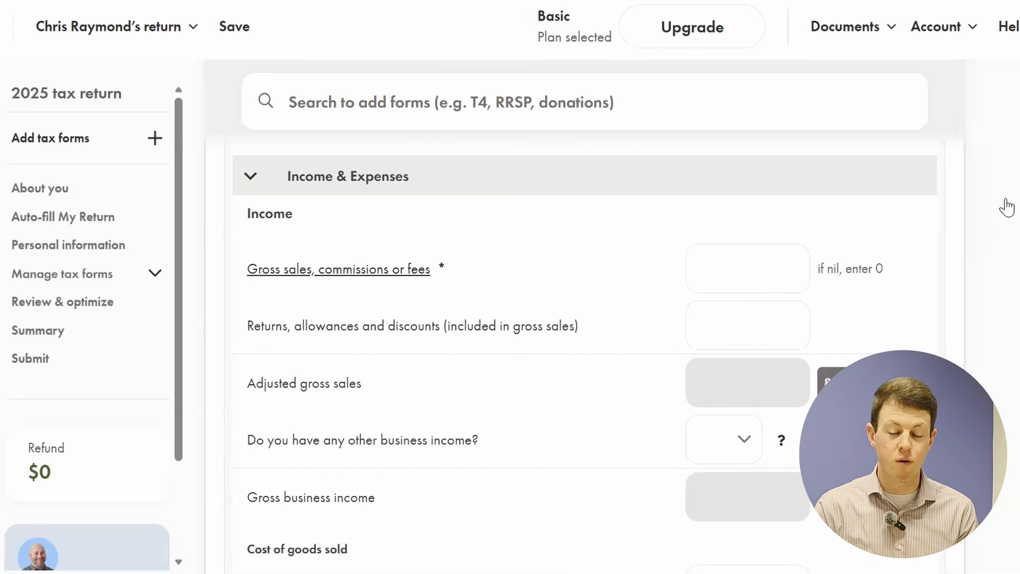
# Find the Pension, Retirement, Annuity, and Other Income — T4A form and add it to the return
pyautogui.click(419, 102)
pyautogui.write('t')
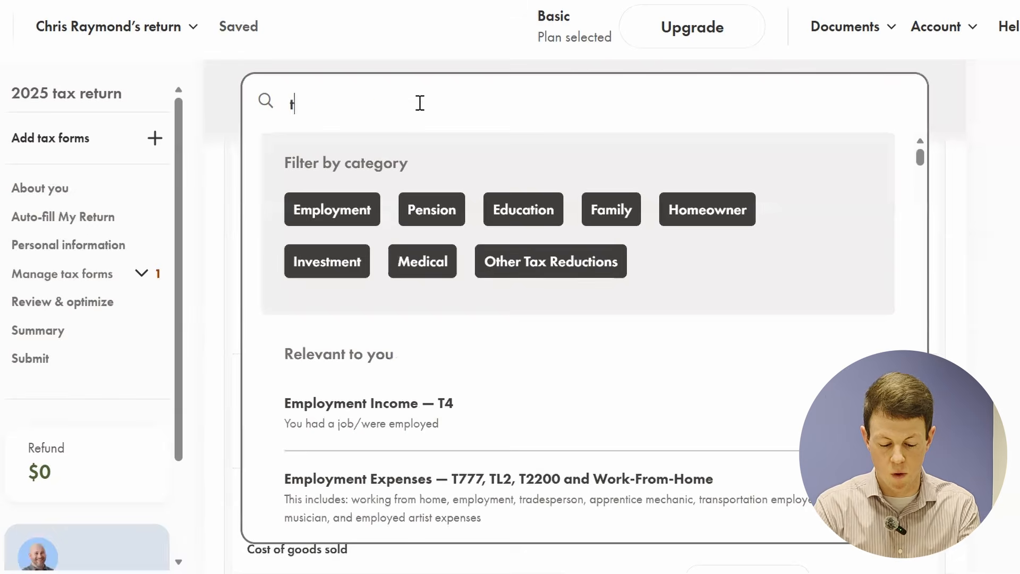
pyautogui.write('4a')
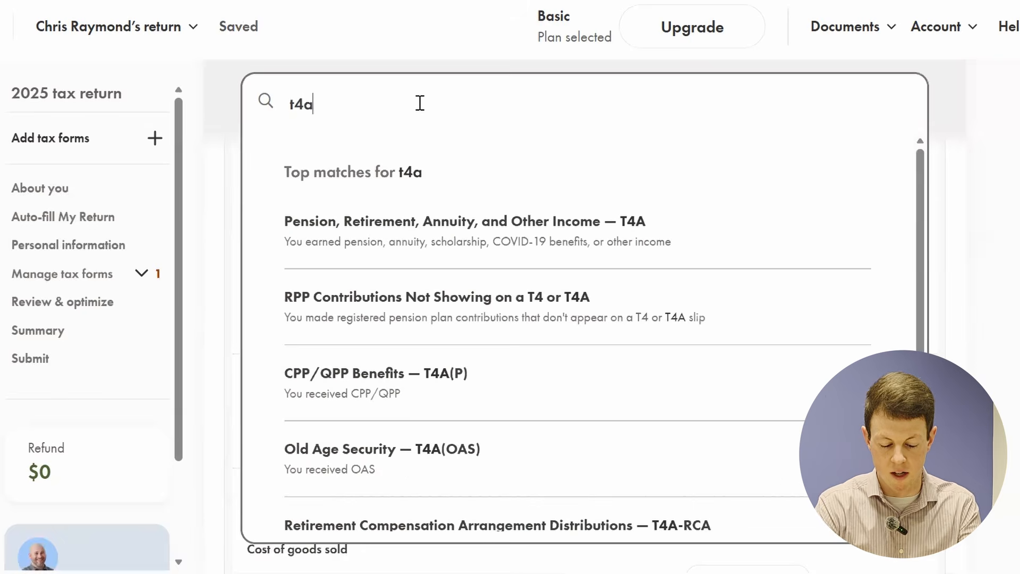
pyautogui.click(485, 234)
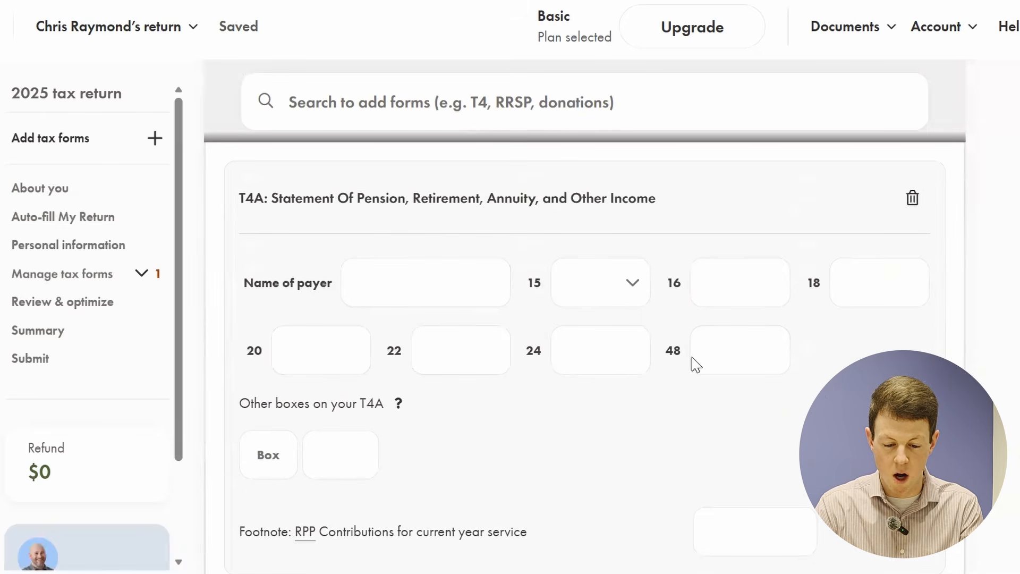
# Enter 50,000 in box 48 of the T4A slip
pyautogui.click(717, 348)
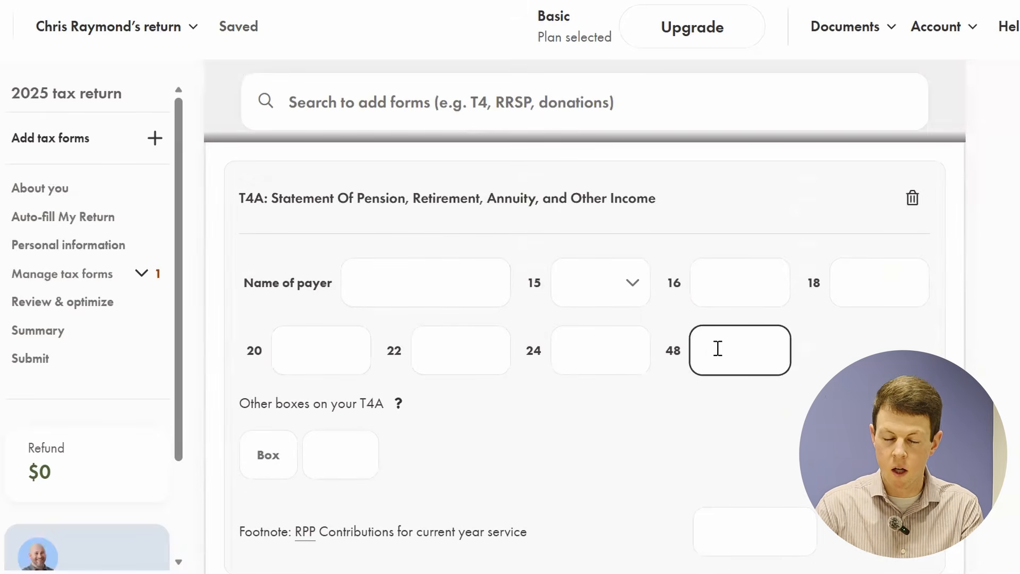
pyautogui.write('50,0')
pyautogui.write('00')
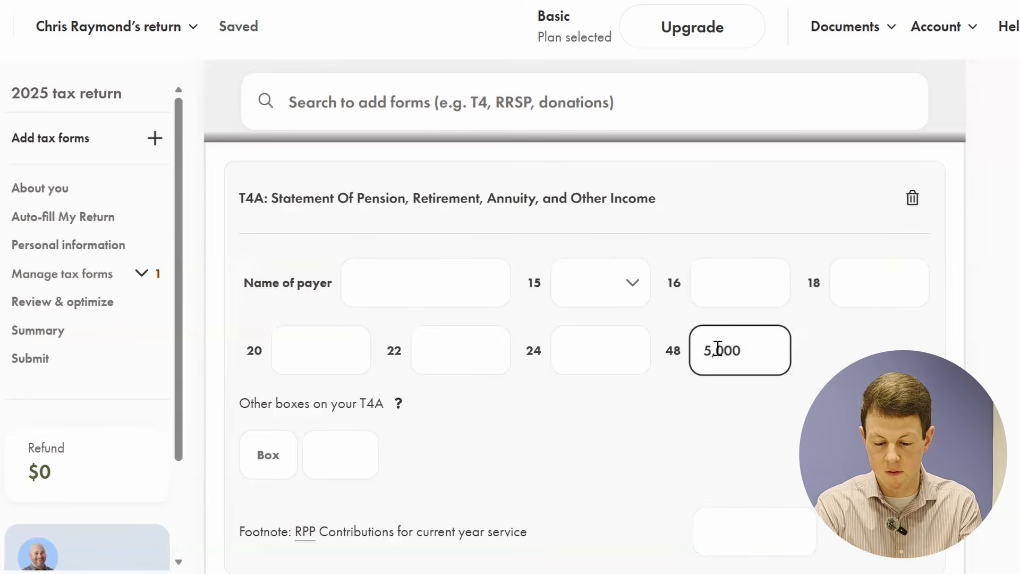
pyautogui.click(850, 393)
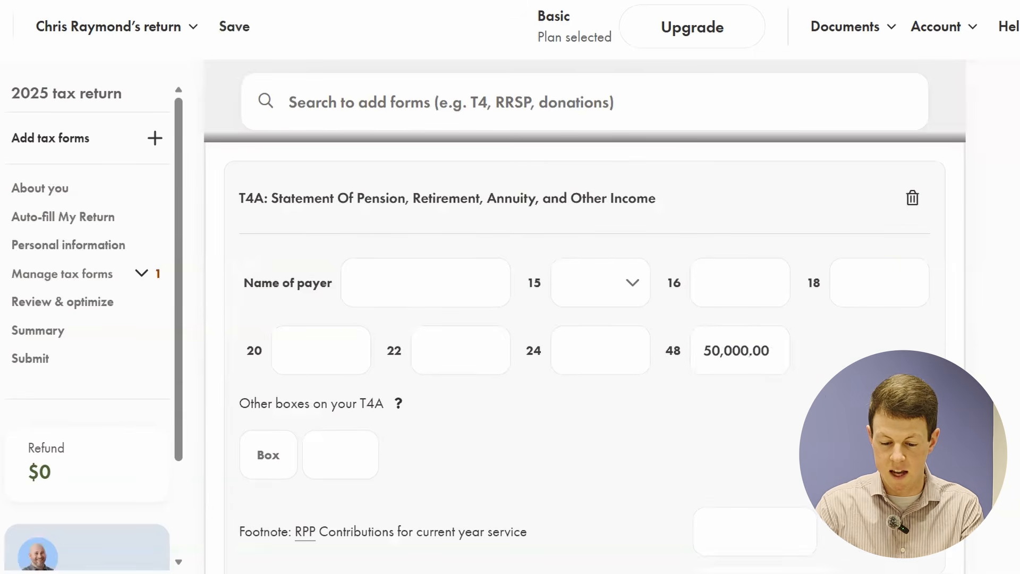
# Assign the T4A income to T2125 # 1
pyautogui.scroll(-5, 850, 393)
pyautogui.scroll(1, 850, 393)
pyautogui.scroll(2, 266, 417)
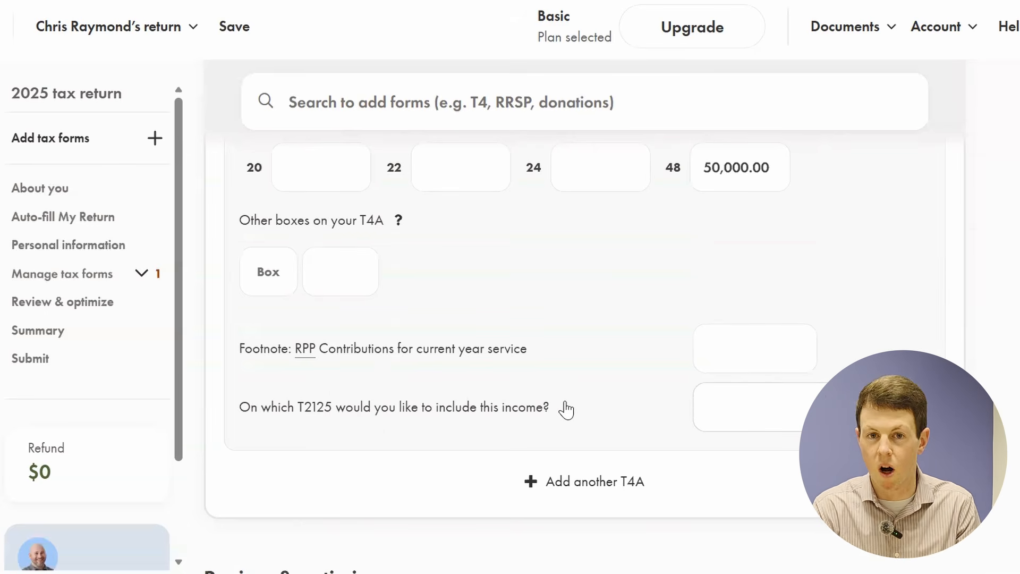
pyautogui.click(754, 406)
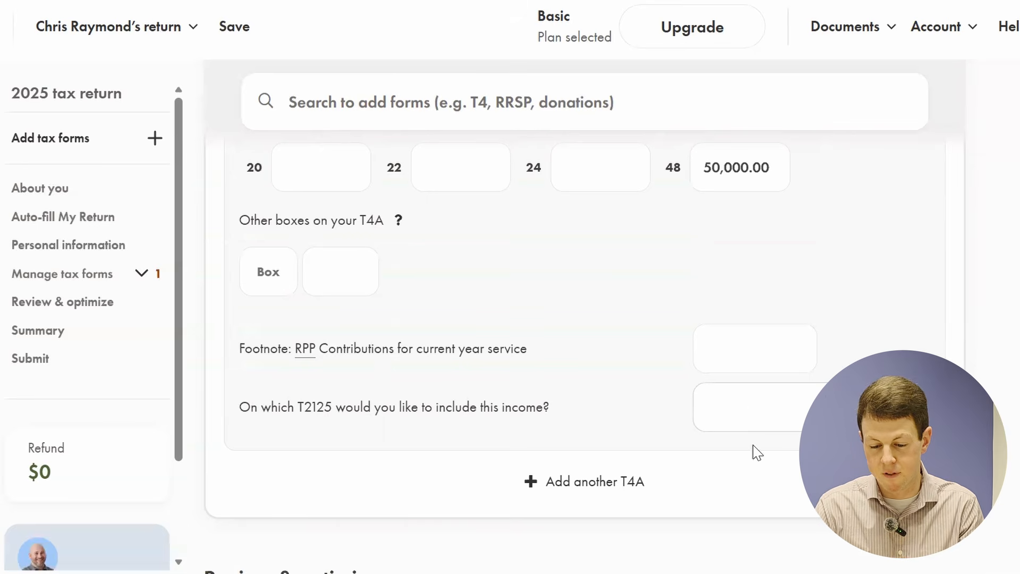
pyautogui.click(749, 465)
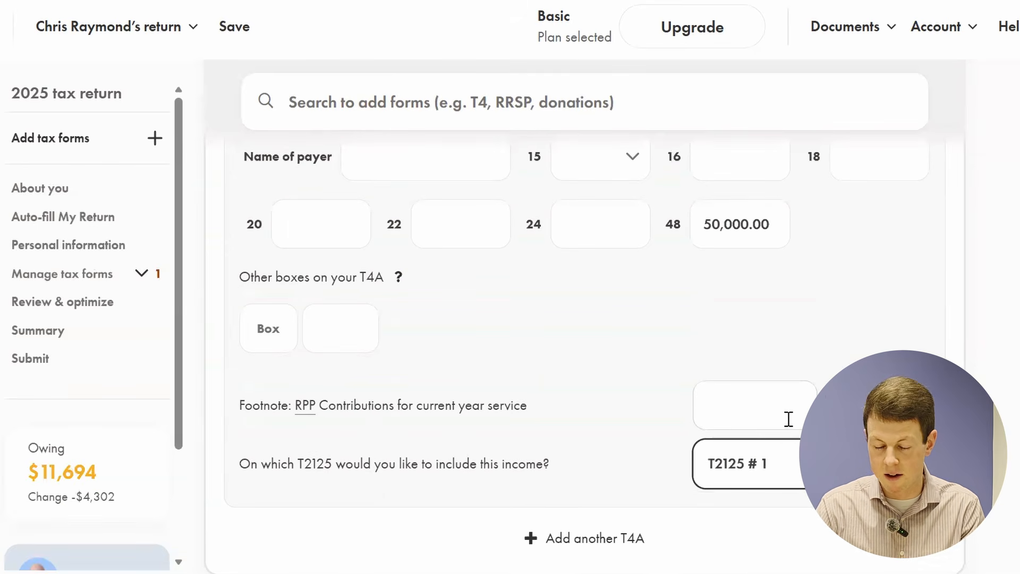
# Enter 0 for other gross sales, commissions or fees in the T2125 income section
pyautogui.scroll(15, 790, 415)
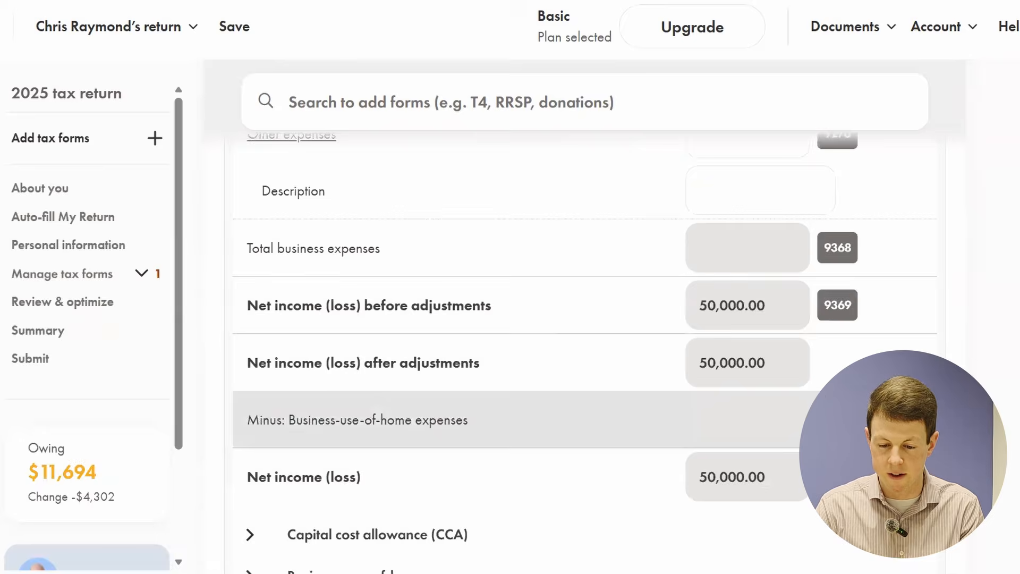
pyautogui.scroll(15, 584, 351)
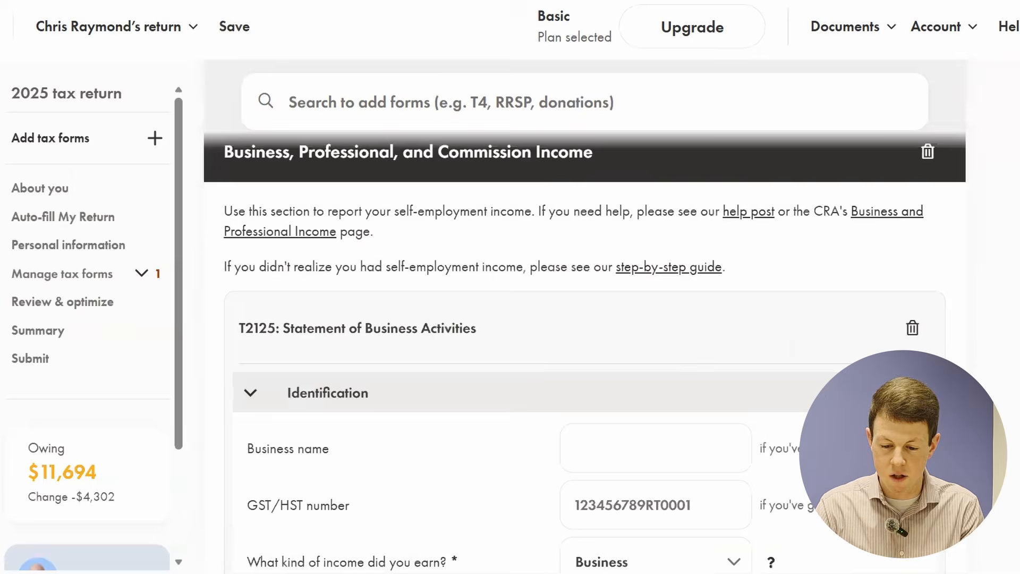
pyautogui.scroll(-5, 585, 351)
pyautogui.scroll(-5, 796, 404)
pyautogui.scroll(4, 813, 381)
pyautogui.scroll(-1, 743, 251)
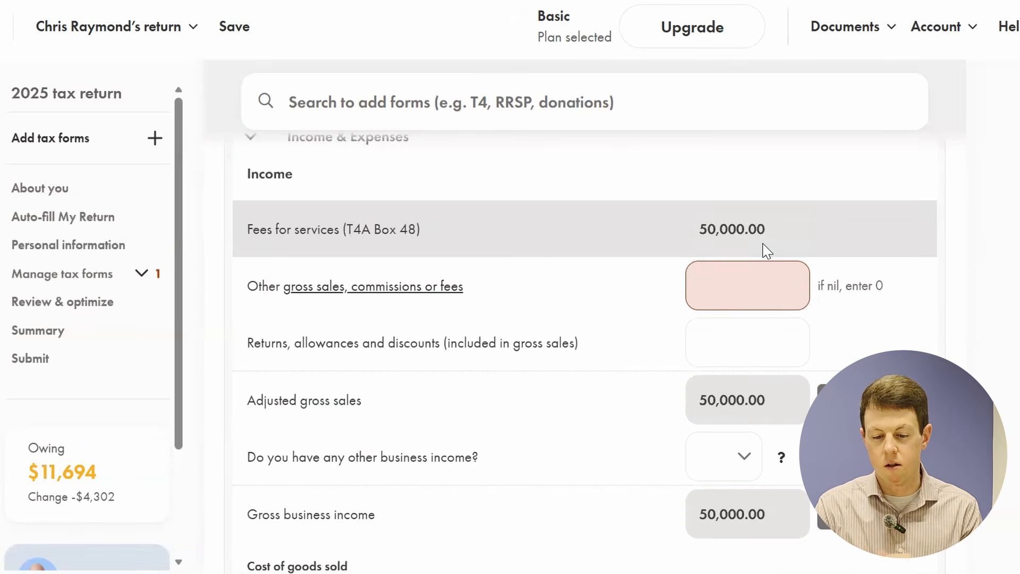
pyautogui.click(741, 281)
pyautogui.write('0')
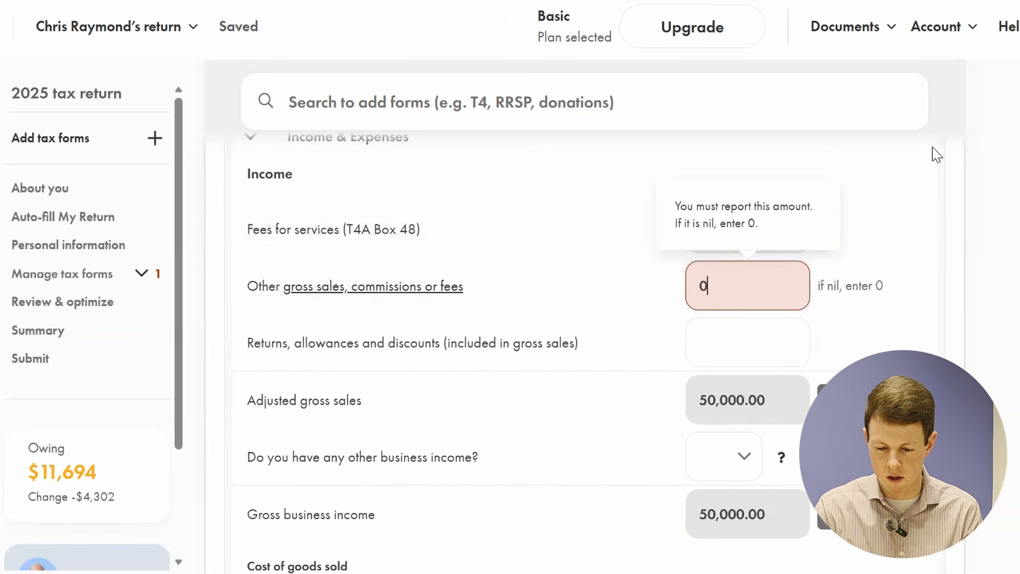
pyautogui.click(910, 170)
# Answer Yes to the inventory question under the T2125 cost of goods sold
pyautogui.scroll(-5, 898, 183)
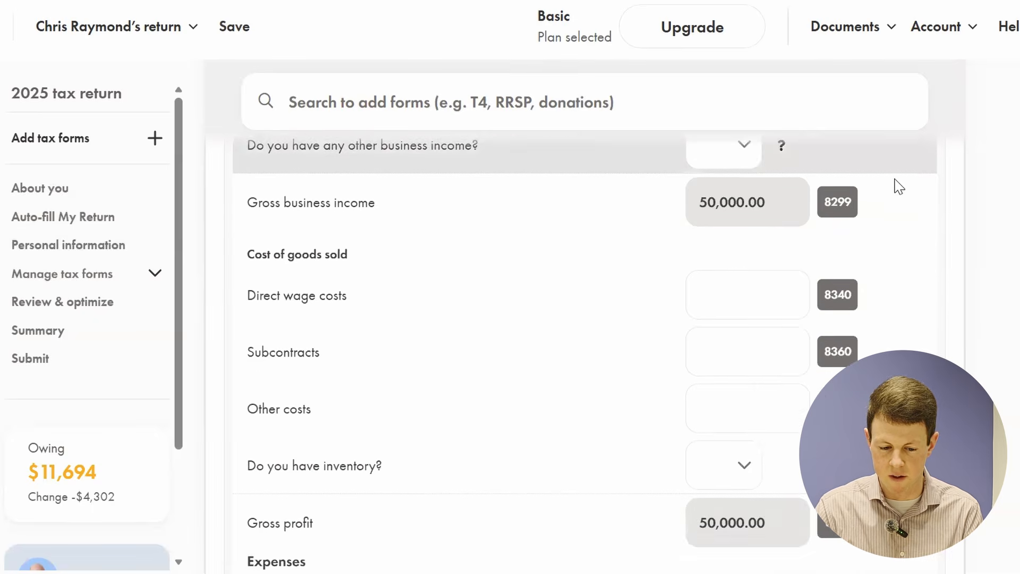
pyautogui.scroll(3, 897, 186)
pyautogui.scroll(-3, 897, 186)
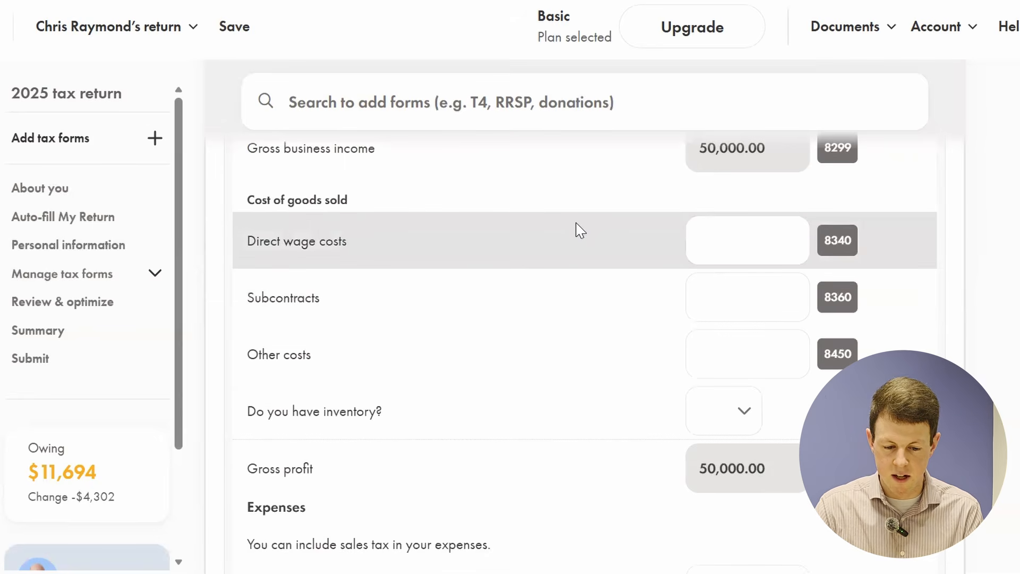
pyautogui.scroll(-2, 581, 230)
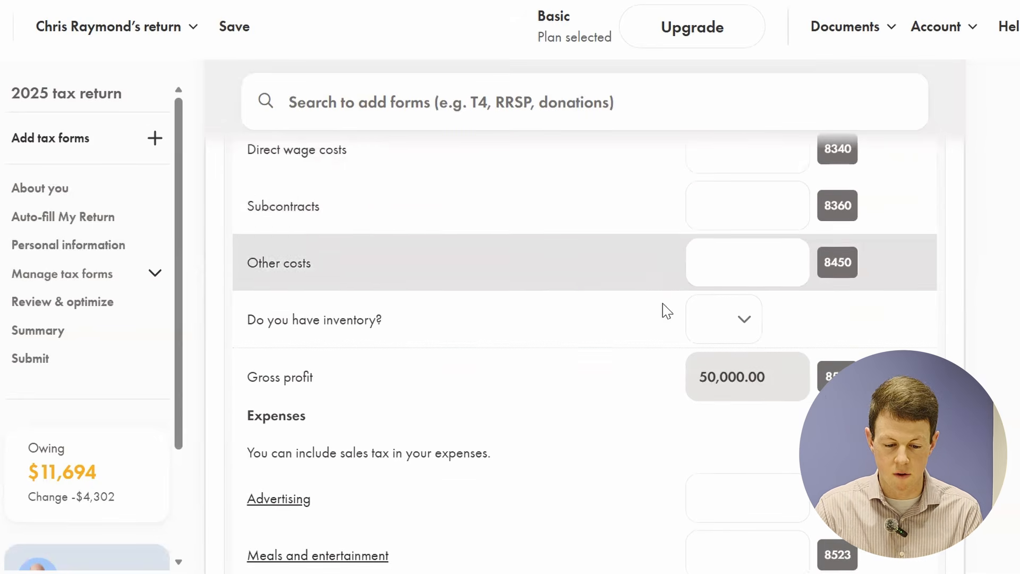
pyautogui.click(742, 330)
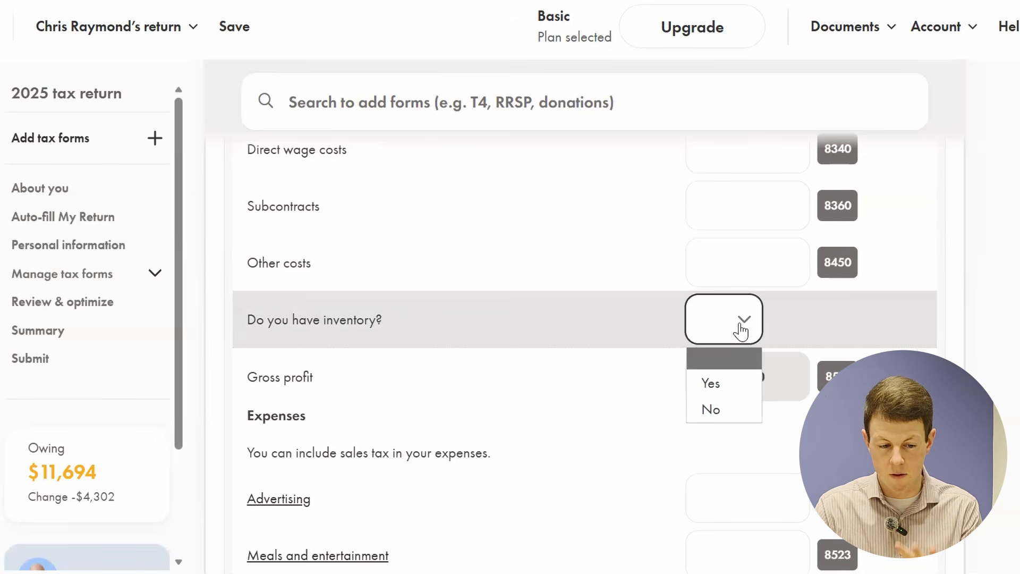
pyautogui.click(724, 382)
# Change the inventory answer to No under the T2125 cost of goods sold after checking the opening, purchases and closing inventory fields
pyautogui.scroll(-3, 894, 307)
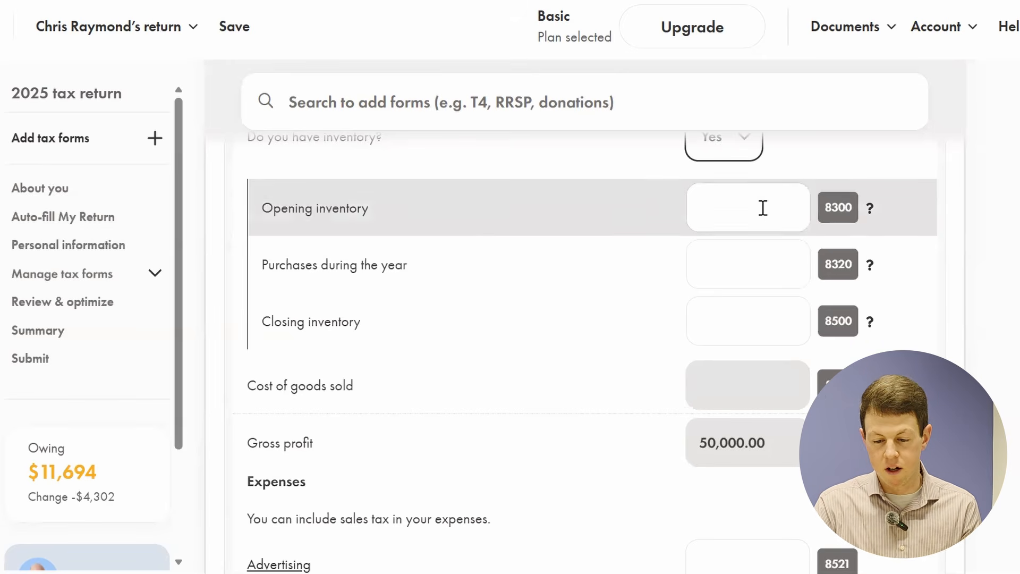
pyautogui.click(755, 279)
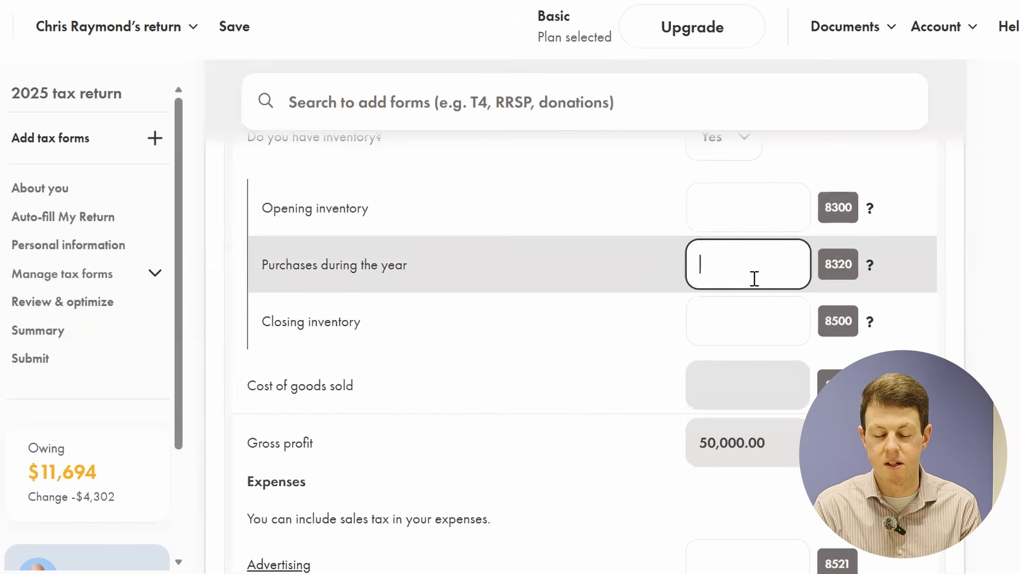
pyautogui.click(767, 326)
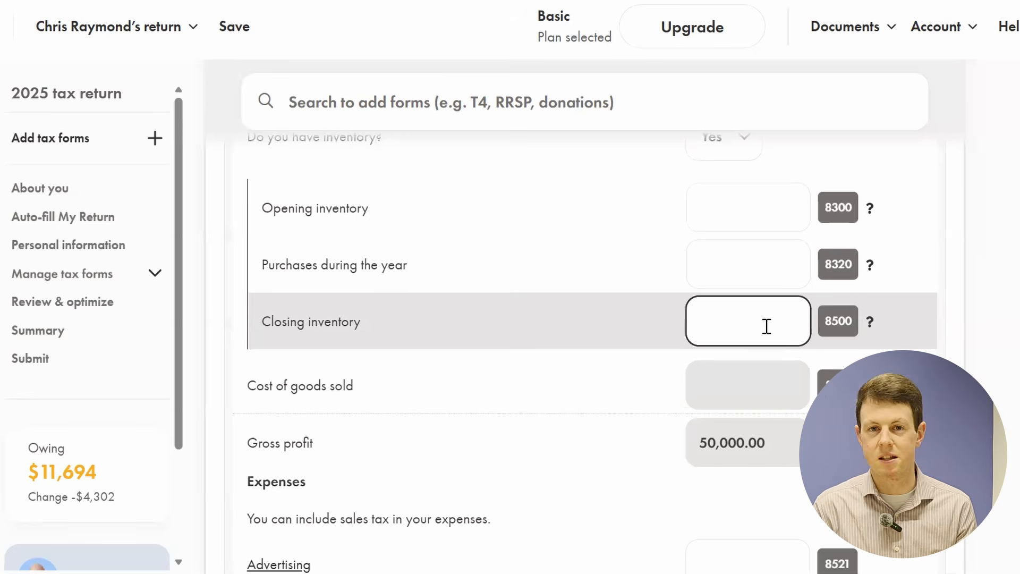
pyautogui.scroll(3, 765, 329)
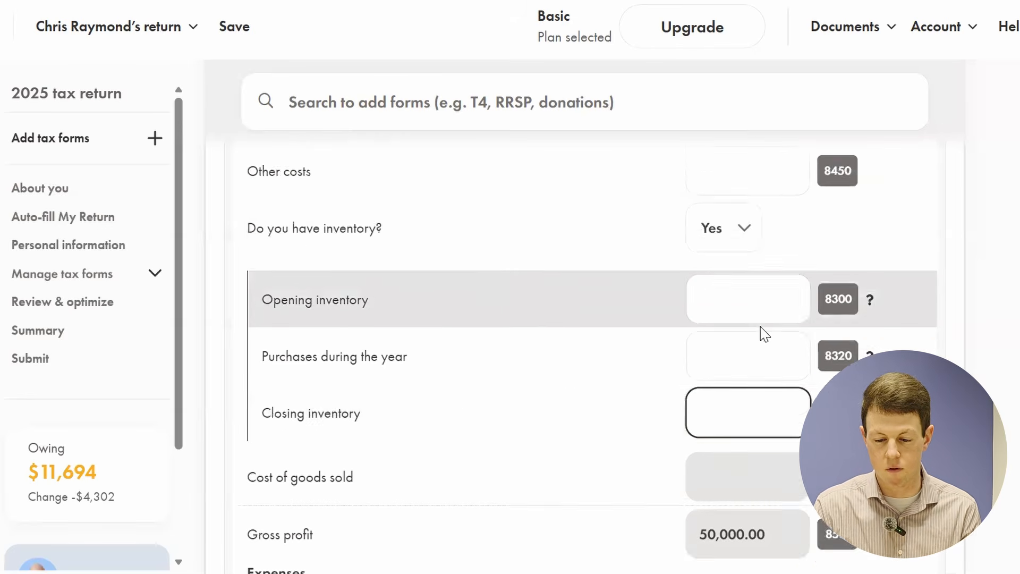
pyautogui.click(744, 321)
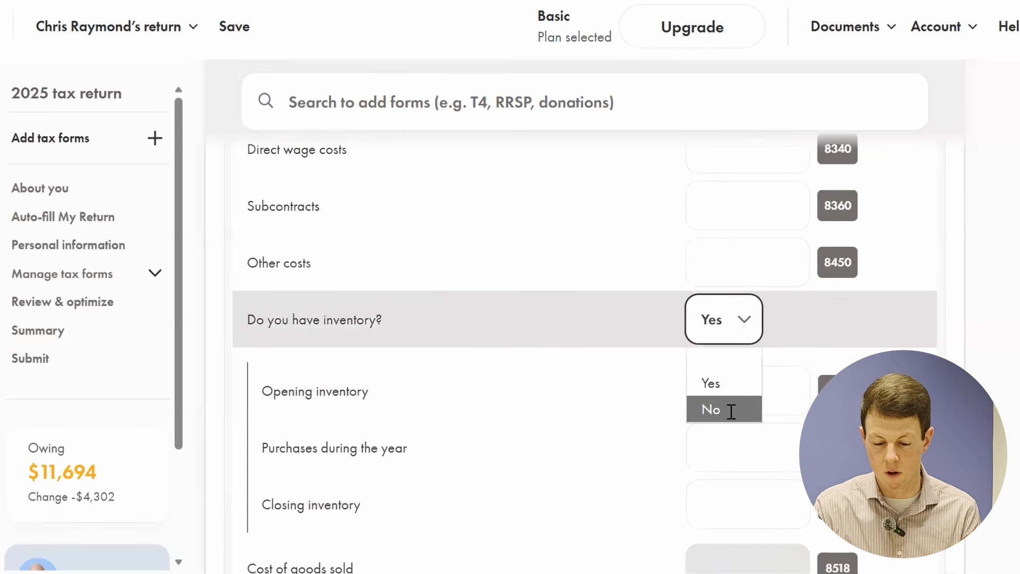
pyautogui.click(732, 412)
# Review the T2125 expense categories from Advertising through Other expenses, the Insurance guidance link and the net income lines
pyautogui.scroll(-1, 701, 357)
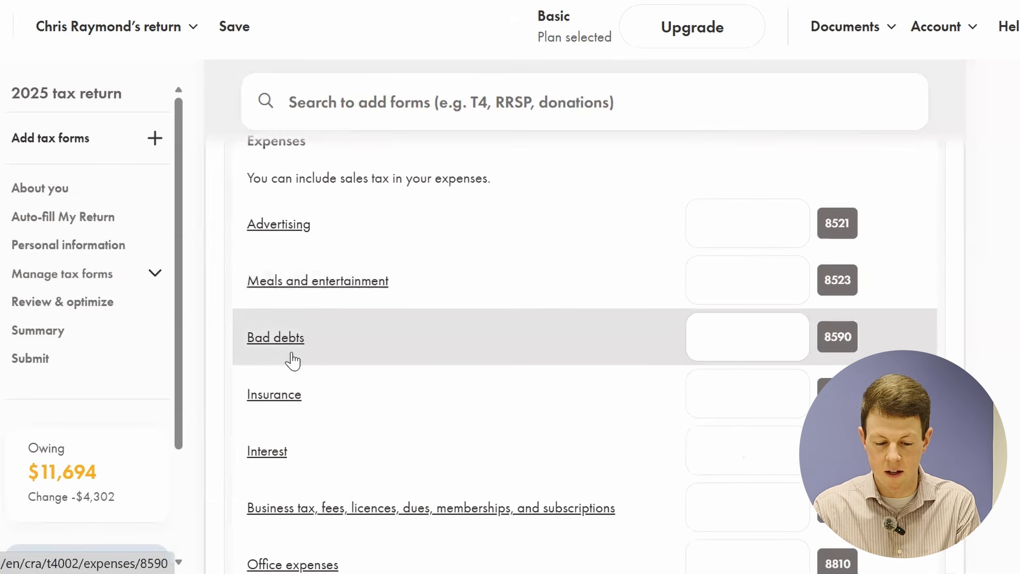
pyautogui.click(287, 398)
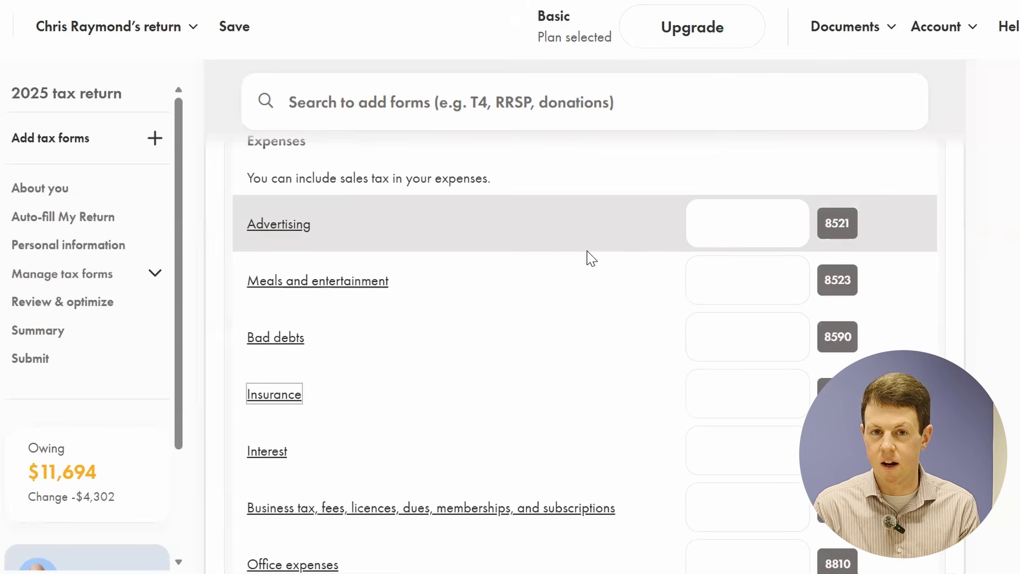
pyautogui.scroll(-7, 590, 258)
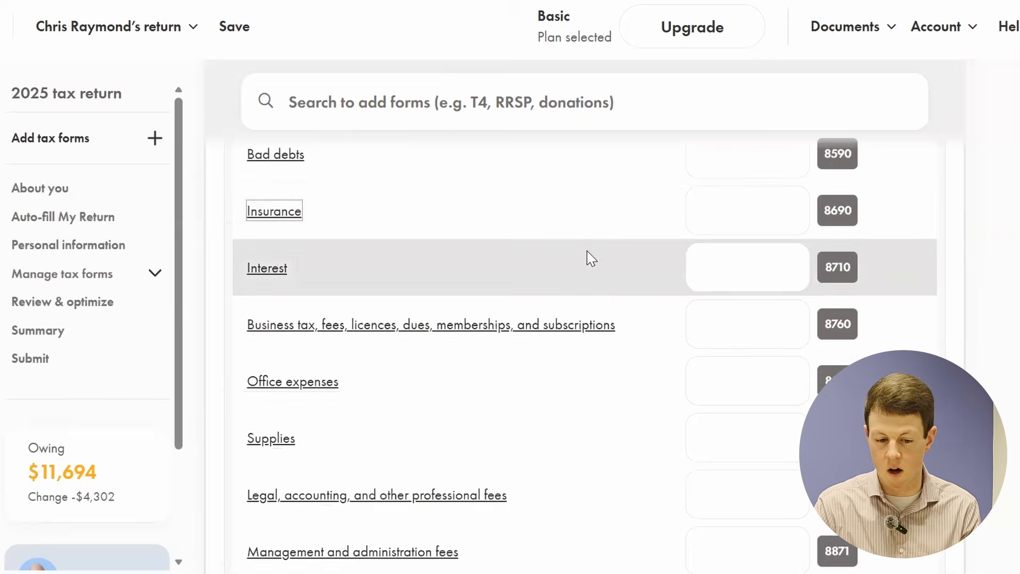
pyautogui.scroll(-3, 591, 259)
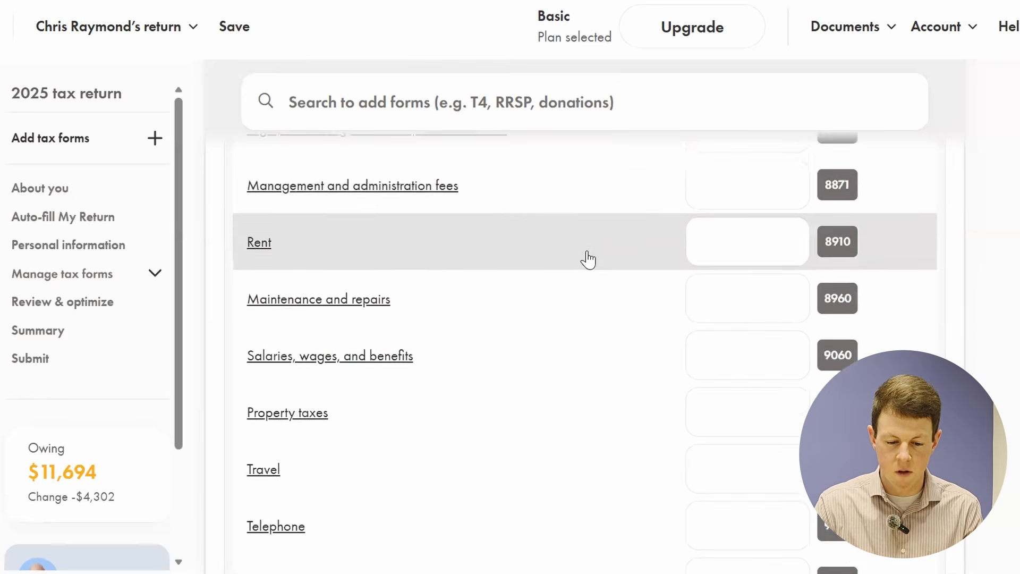
pyautogui.scroll(3, 591, 259)
pyautogui.scroll(2, 591, 258)
pyautogui.scroll(-11, 591, 259)
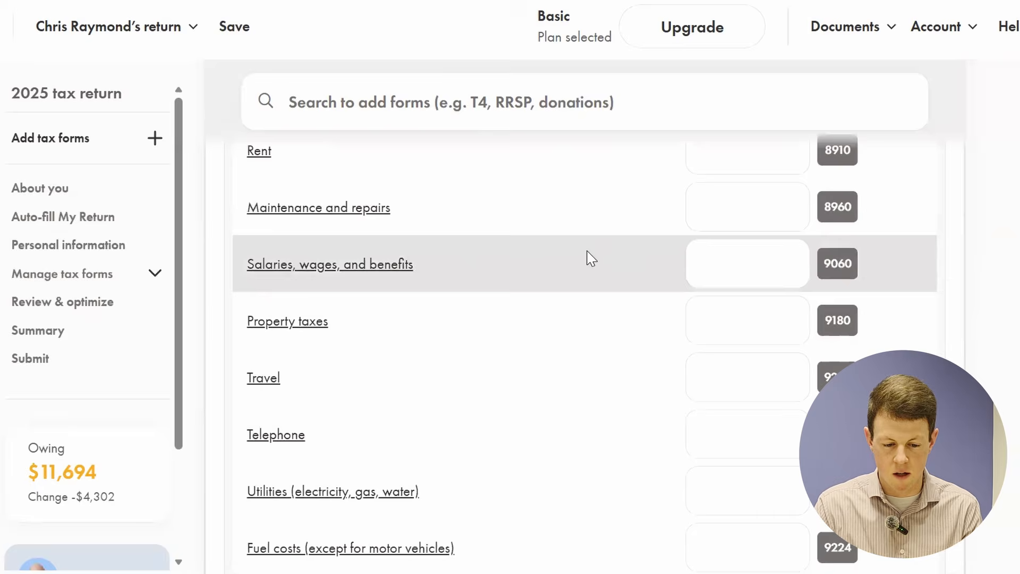
pyautogui.scroll(-4, 590, 259)
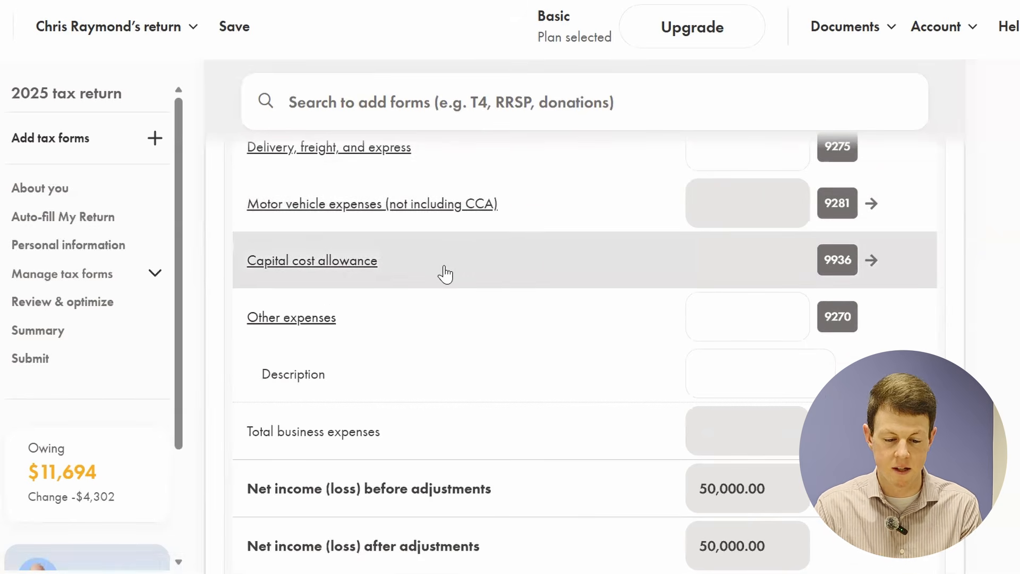
pyautogui.scroll(-3, 473, 454)
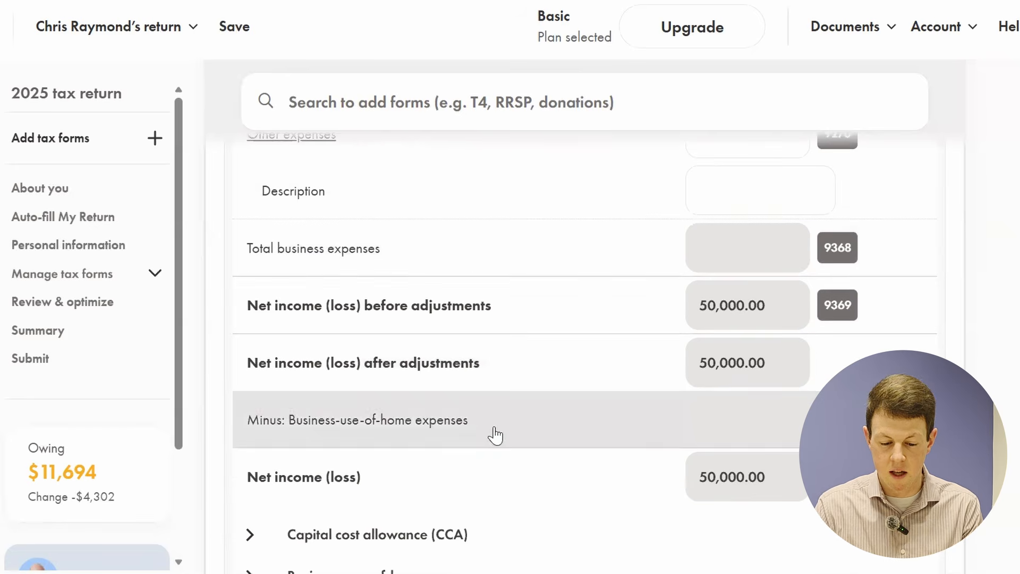
pyautogui.scroll(-2, 518, 383)
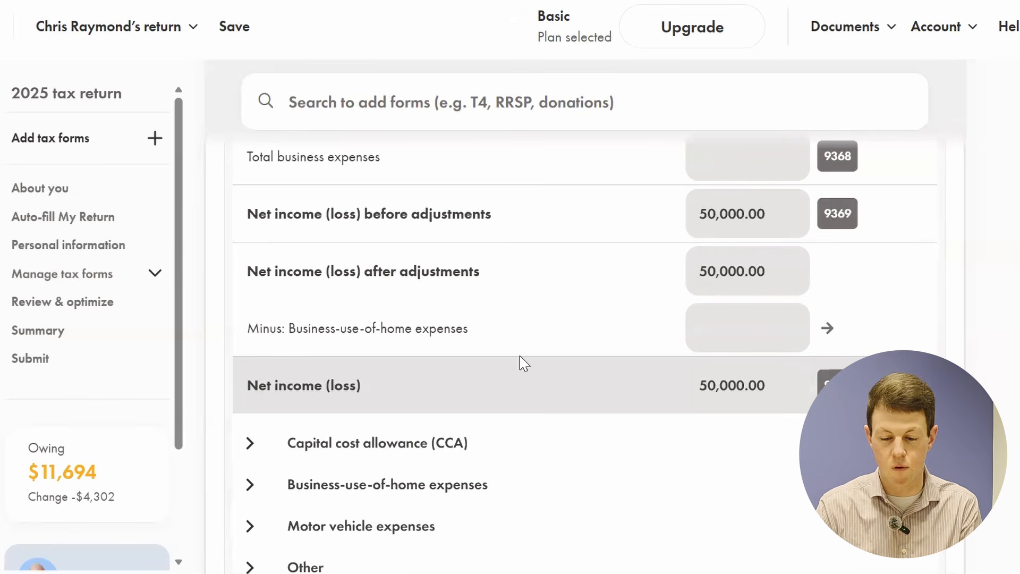
pyautogui.scroll(-2, 536, 324)
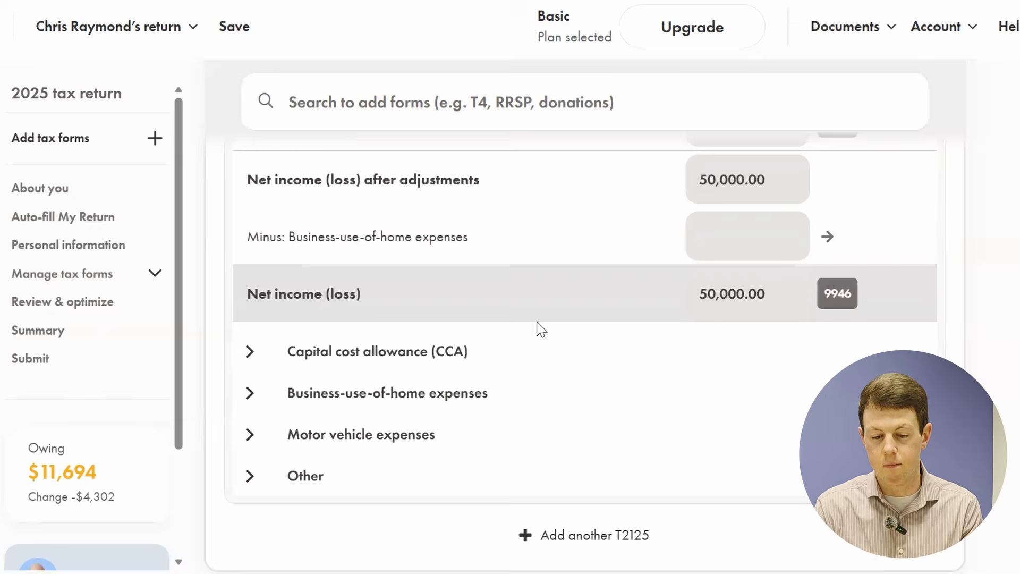
# Expand the Capital cost allowance (CCA) section of the T2125
pyautogui.scroll(-2, 538, 326)
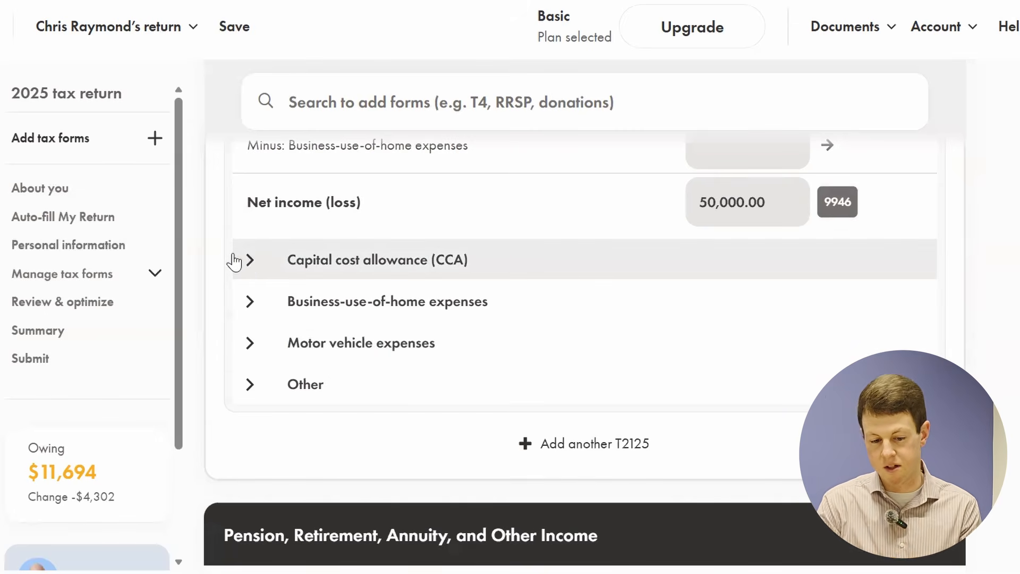
pyautogui.click(249, 260)
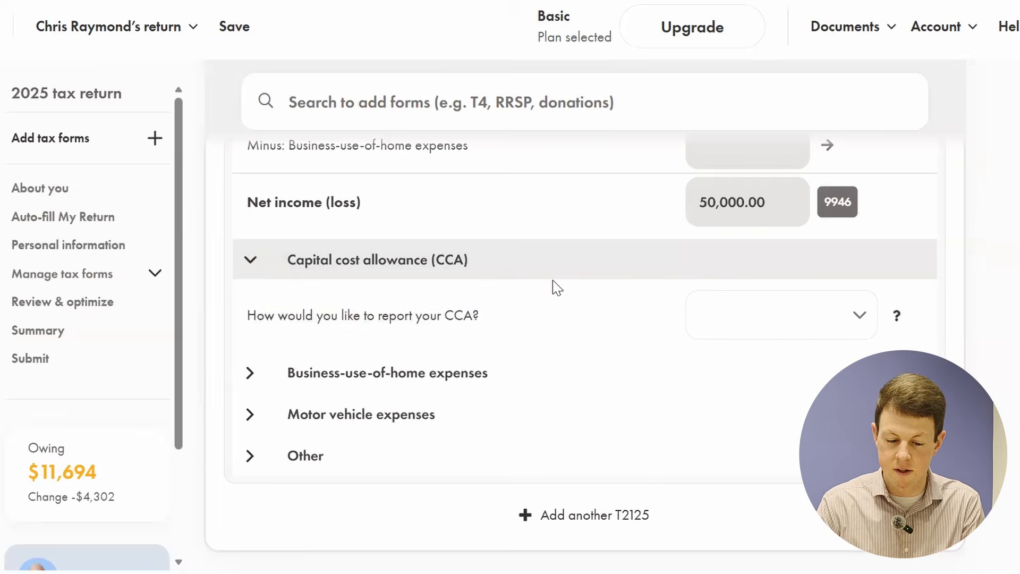
pyautogui.scroll(-2, 552, 284)
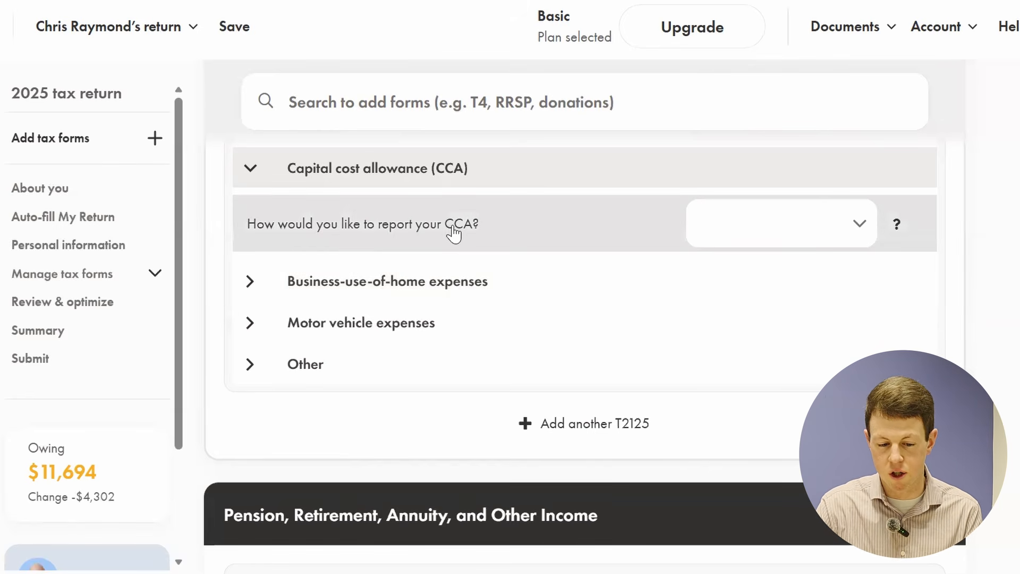
# Choose "I'll report the totals only" for the CCA reporting method and look over the total CCA amount fields
pyautogui.click(767, 222)
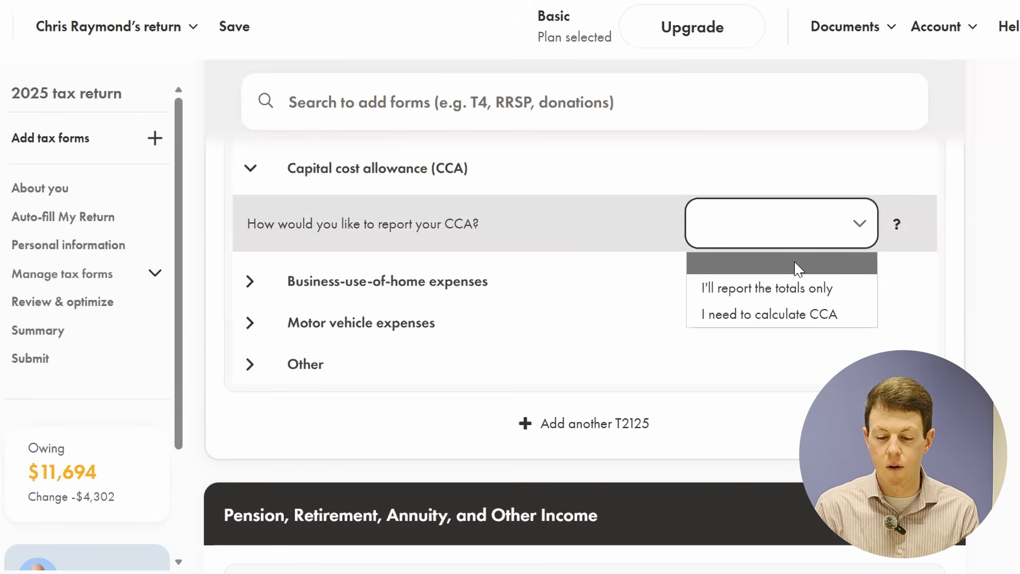
pyautogui.click(799, 291)
pyautogui.scroll(-2, 741, 221)
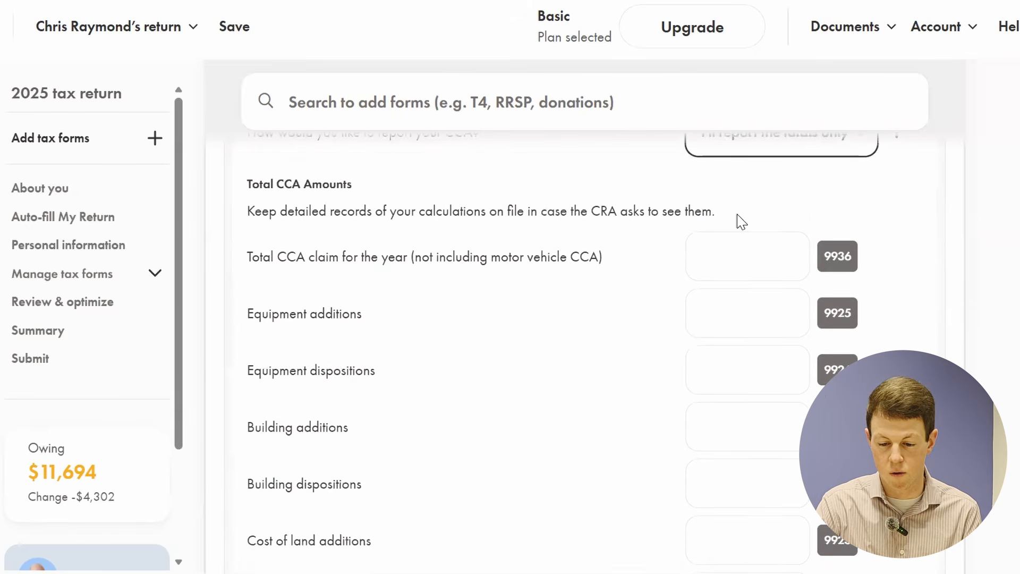
pyautogui.click(738, 251)
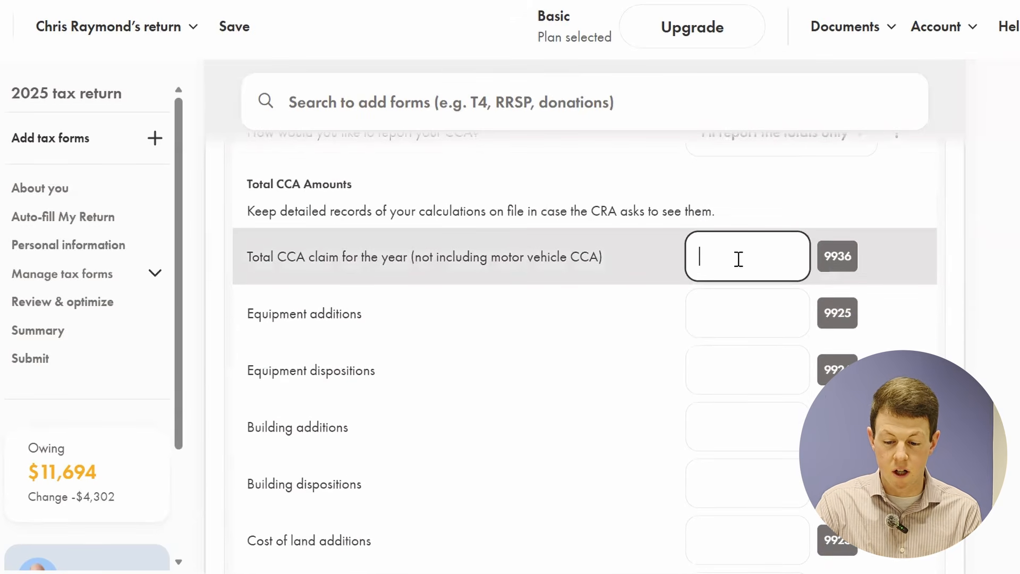
pyautogui.scroll(-2, 672, 323)
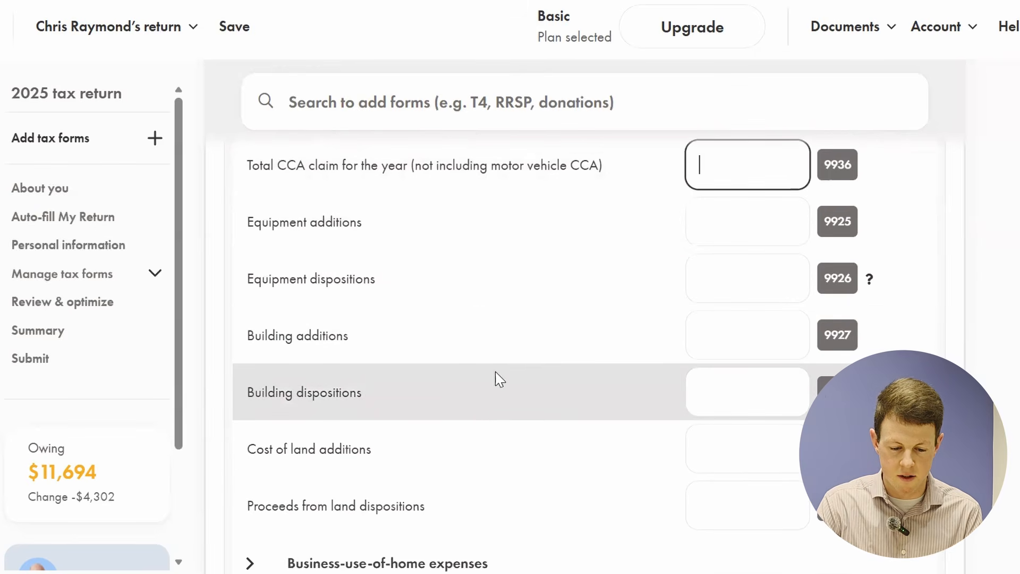
# Set the CCA reporting method to "I need to calculate CCA"
pyautogui.scroll(4, 531, 361)
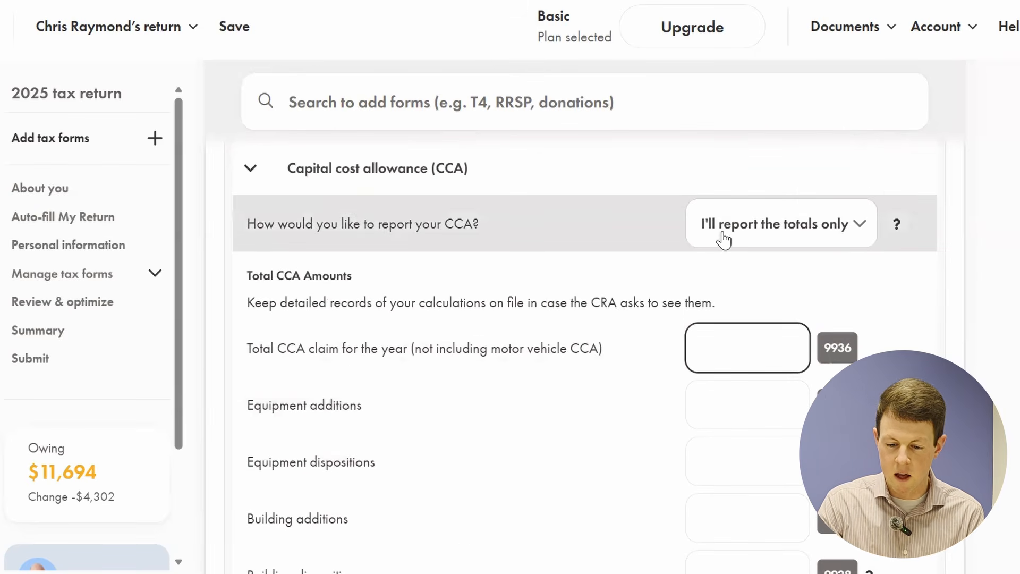
pyautogui.click(724, 240)
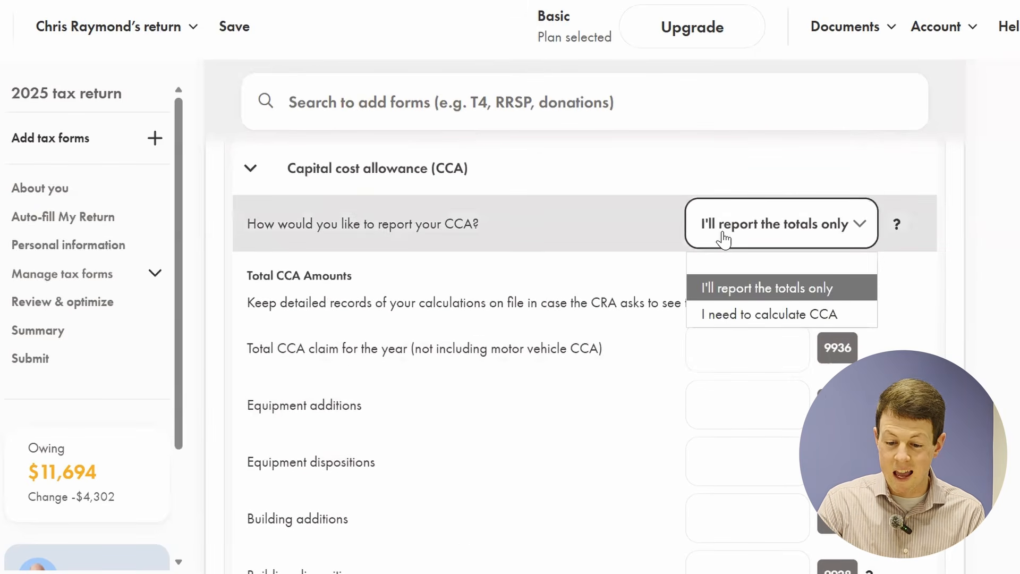
pyautogui.click(747, 313)
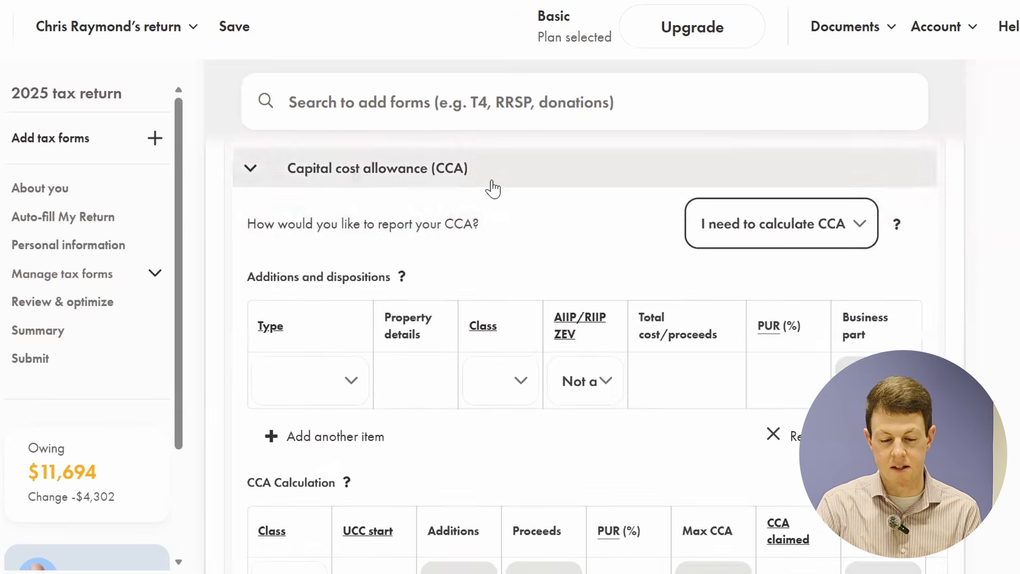
# Record an equipment addition under Additions and dispositions with Car as the property details
pyautogui.scroll(-2, 512, 187)
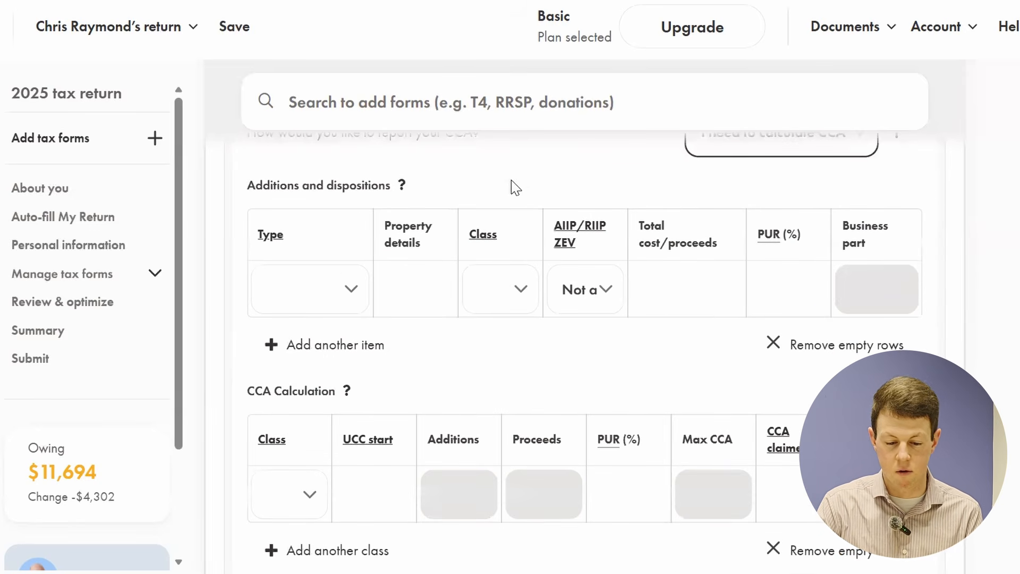
pyautogui.click(342, 303)
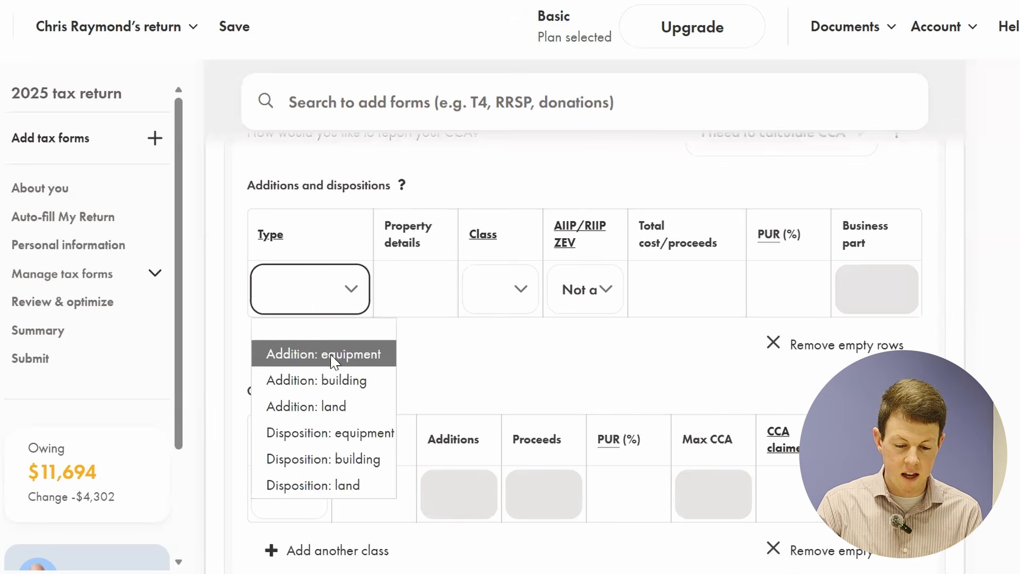
pyautogui.click(332, 356)
pyautogui.click(421, 287)
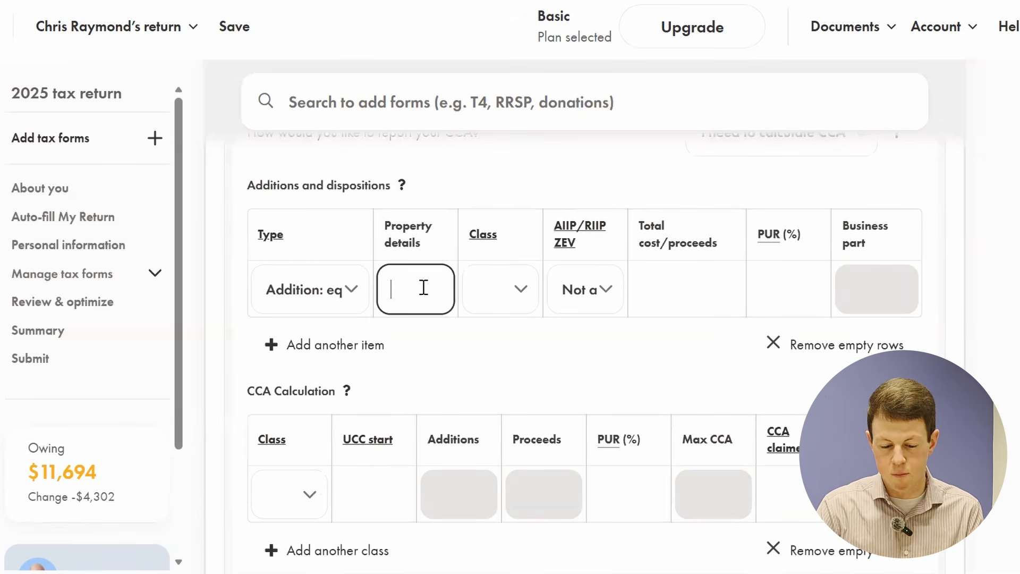
pyautogui.write('Car')
pyautogui.press('Tab')
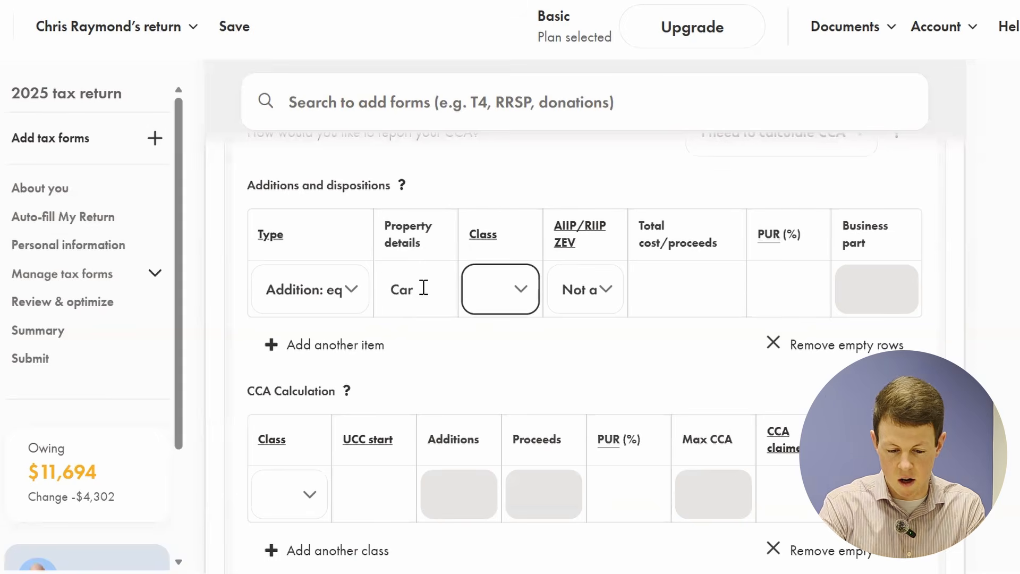
# Assign the car to class 10 and keep its AIIP/RIIP ZEV setting as Not applicable
pyautogui.click(516, 293)
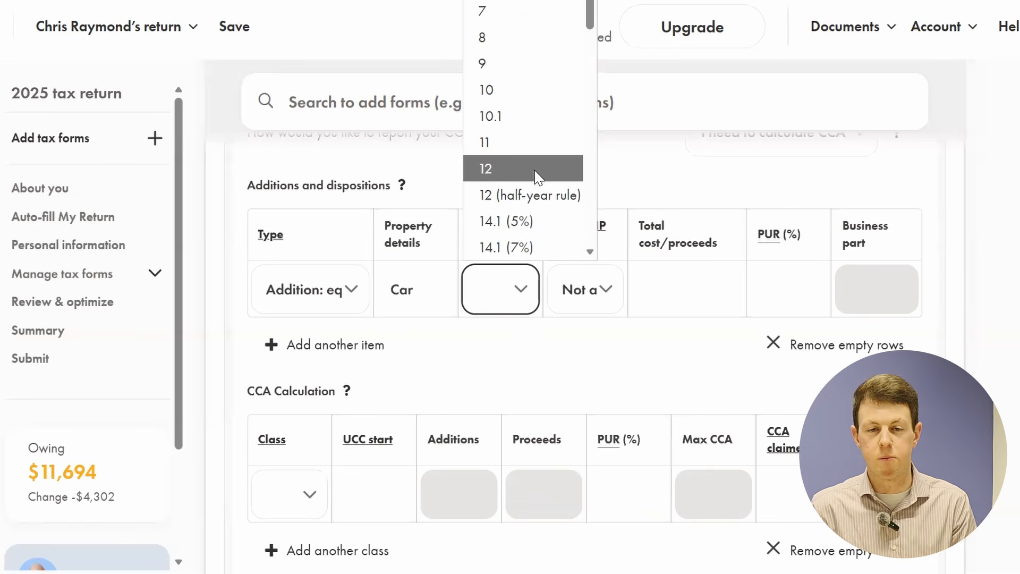
pyautogui.click(524, 96)
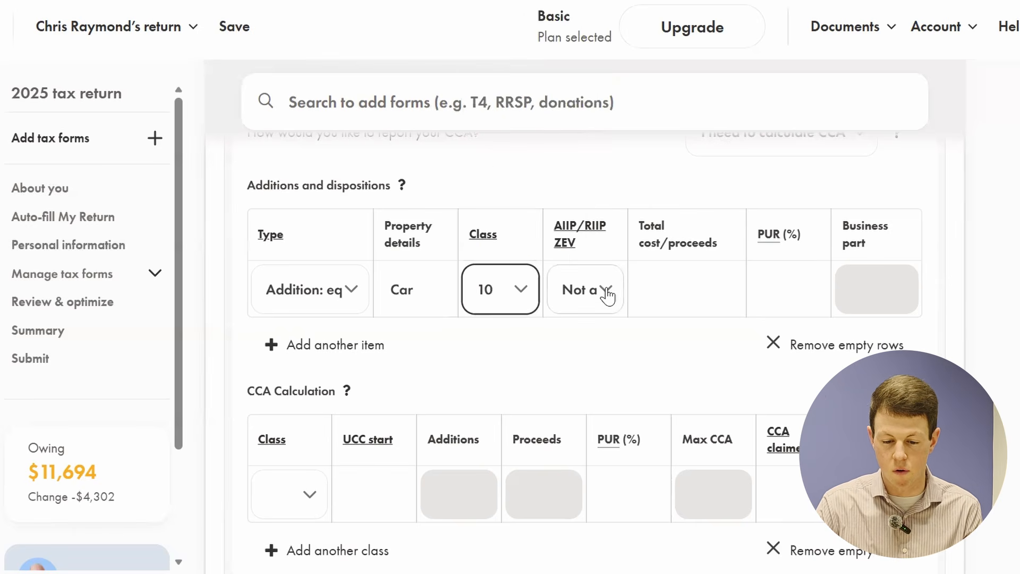
pyautogui.click(606, 293)
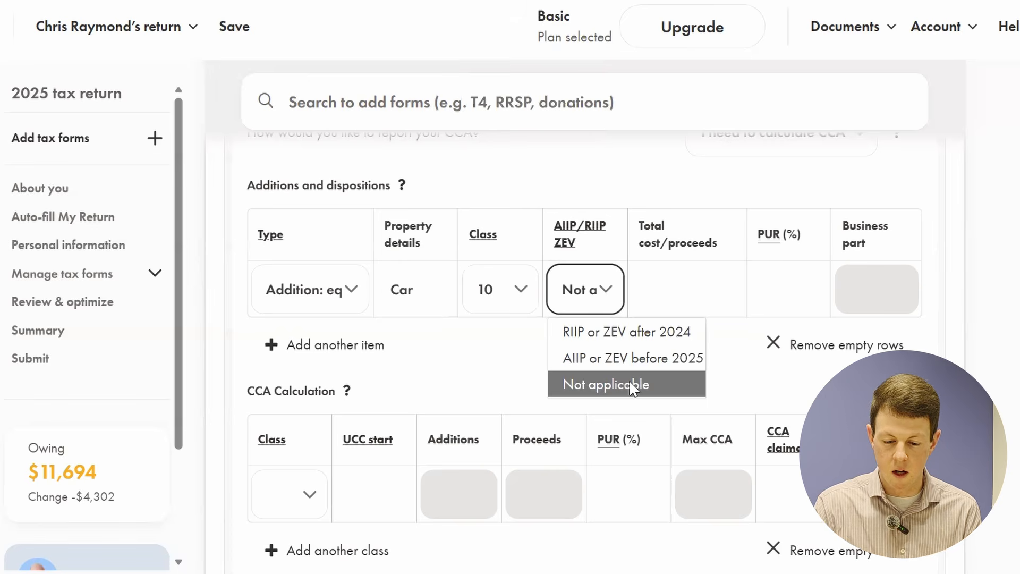
# Enter 20,000 as the car's total cost, leaving the PUR percentage blank
pyautogui.click(671, 291)
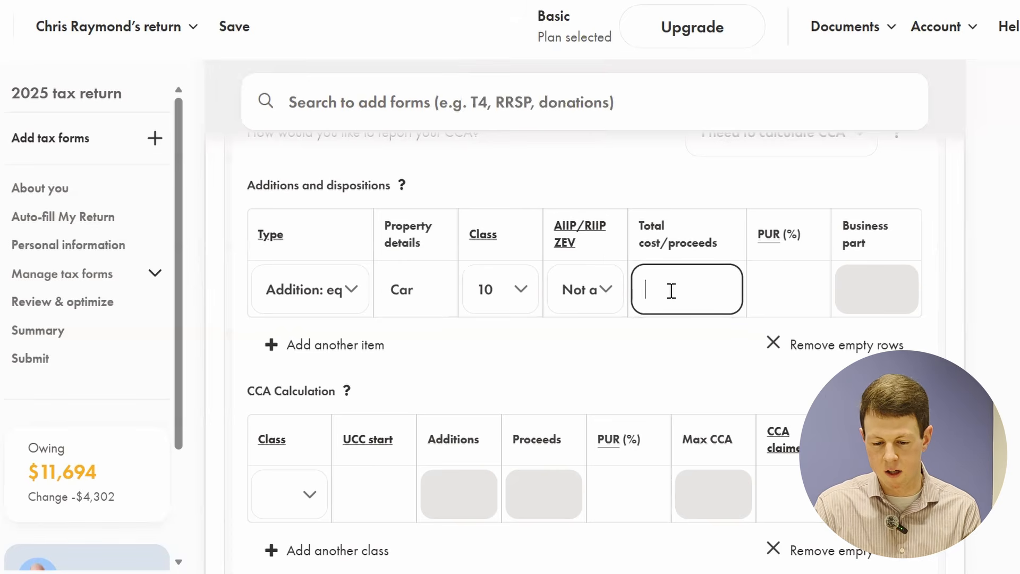
pyautogui.write('20')
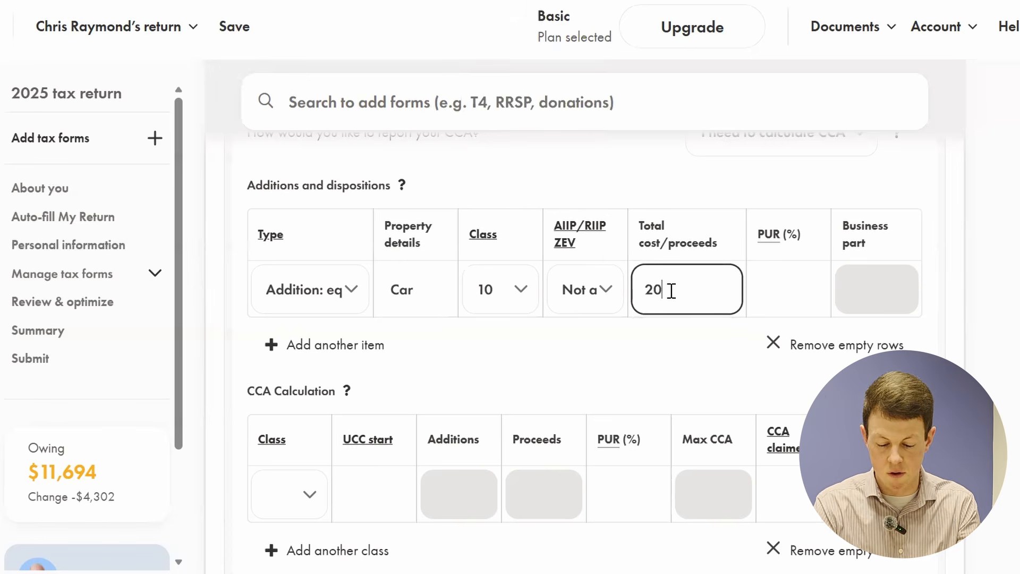
pyautogui.write(',000')
pyautogui.press('Tab')
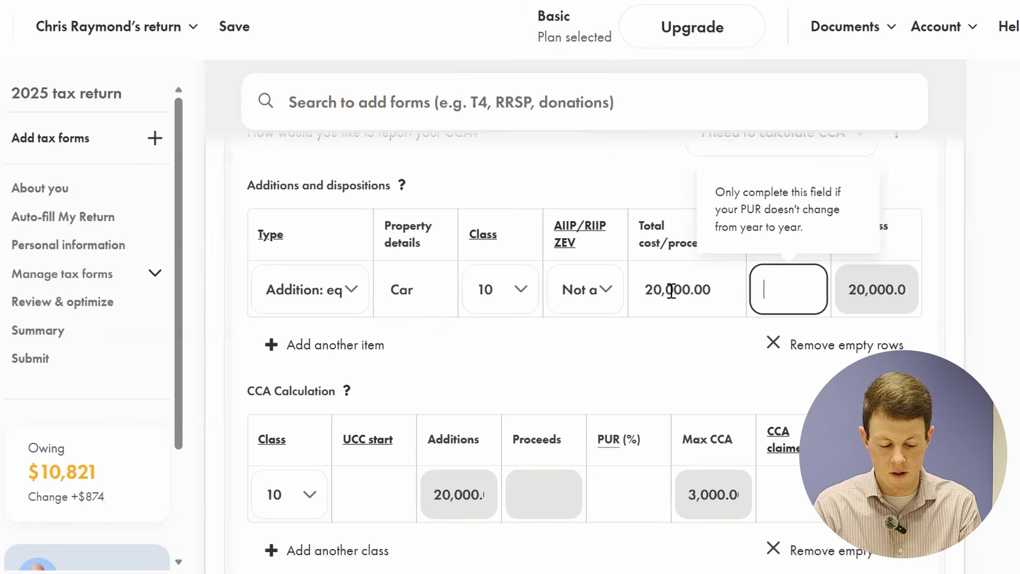
pyautogui.click(909, 291)
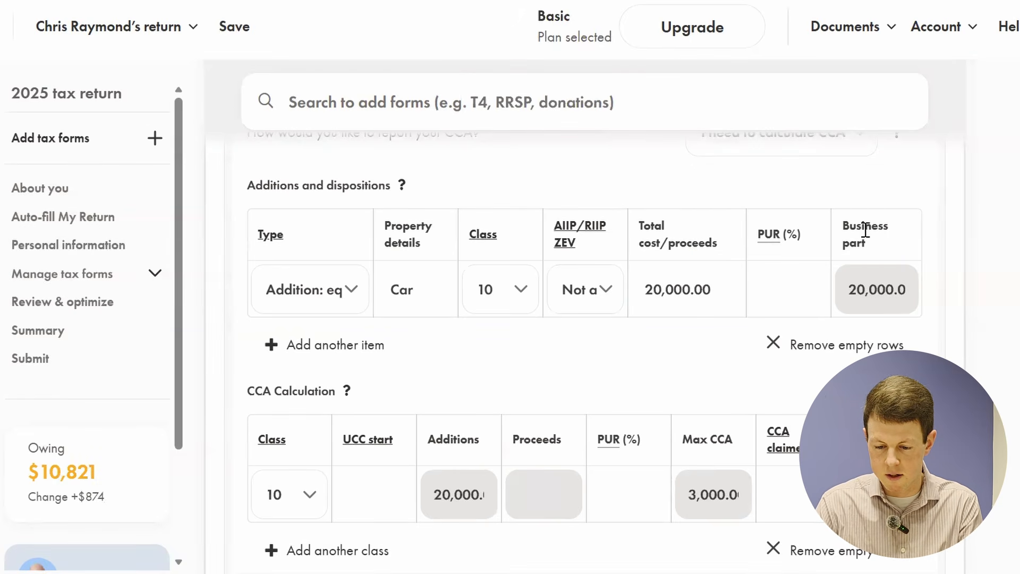
# Set the car's PUR to 75% in the Additions and dispositions table
pyautogui.click(784, 294)
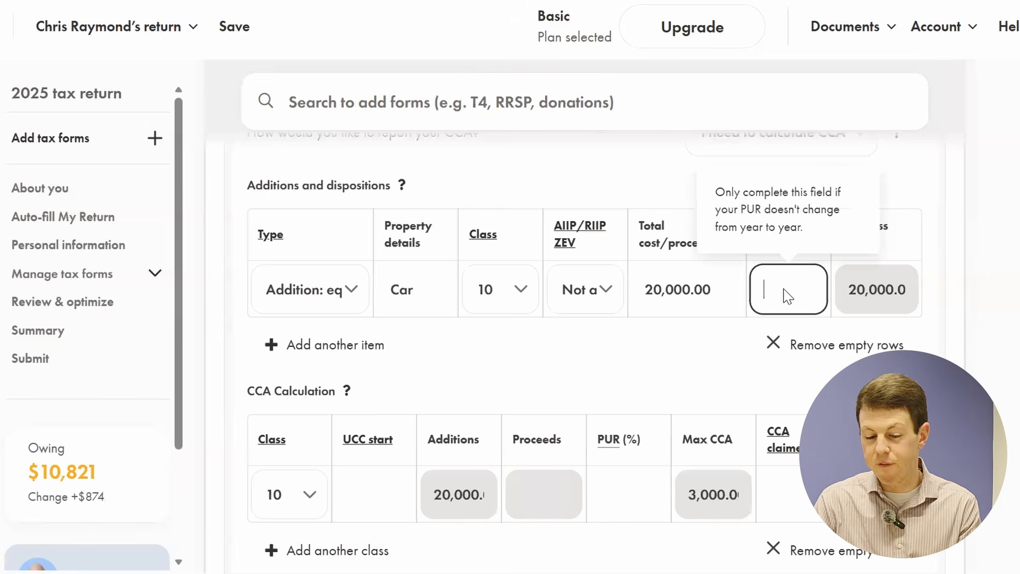
pyautogui.click(939, 315)
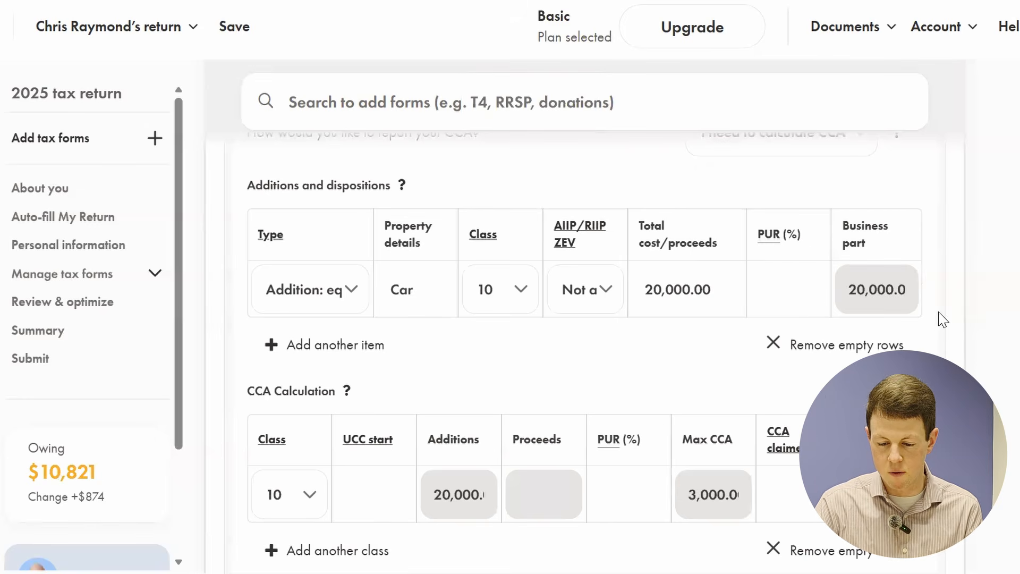
pyautogui.click(783, 280)
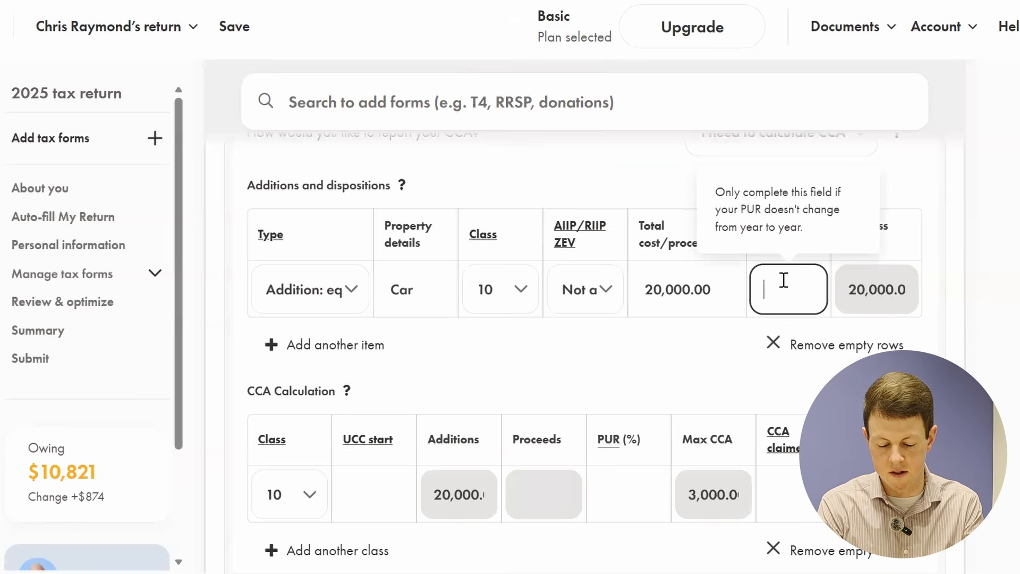
pyautogui.write('75')
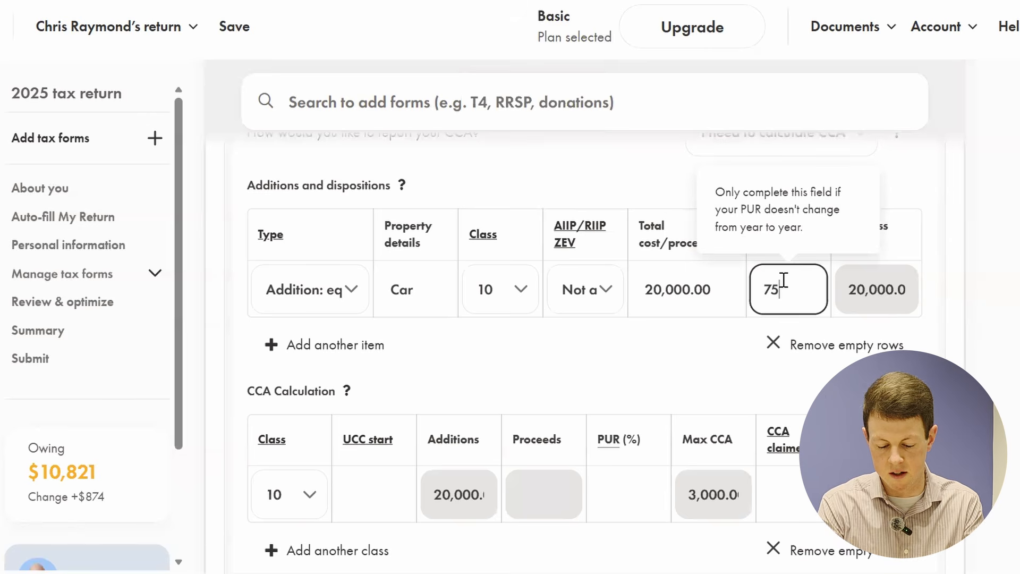
pyautogui.click(943, 294)
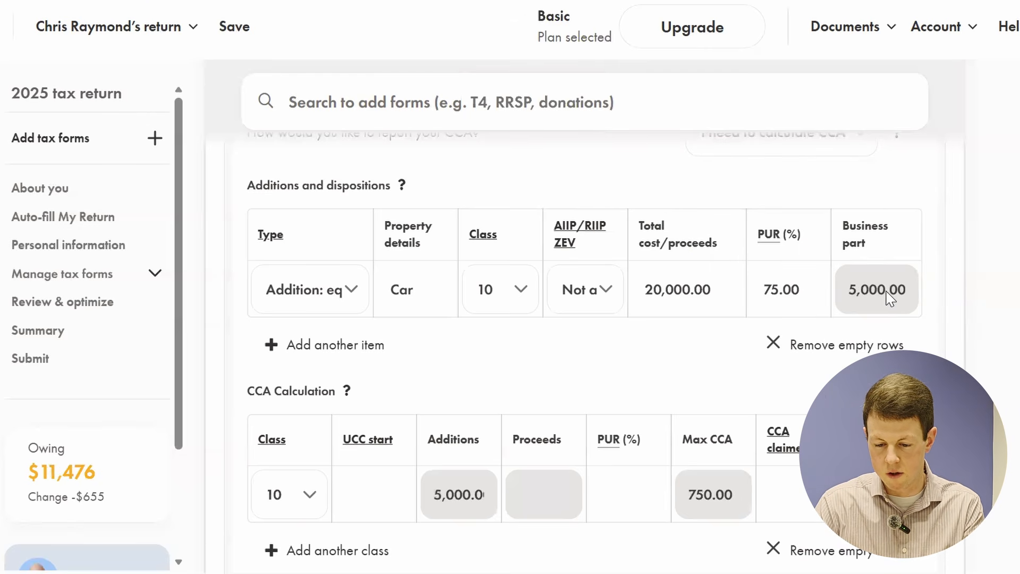
pyautogui.scroll(-2, 611, 380)
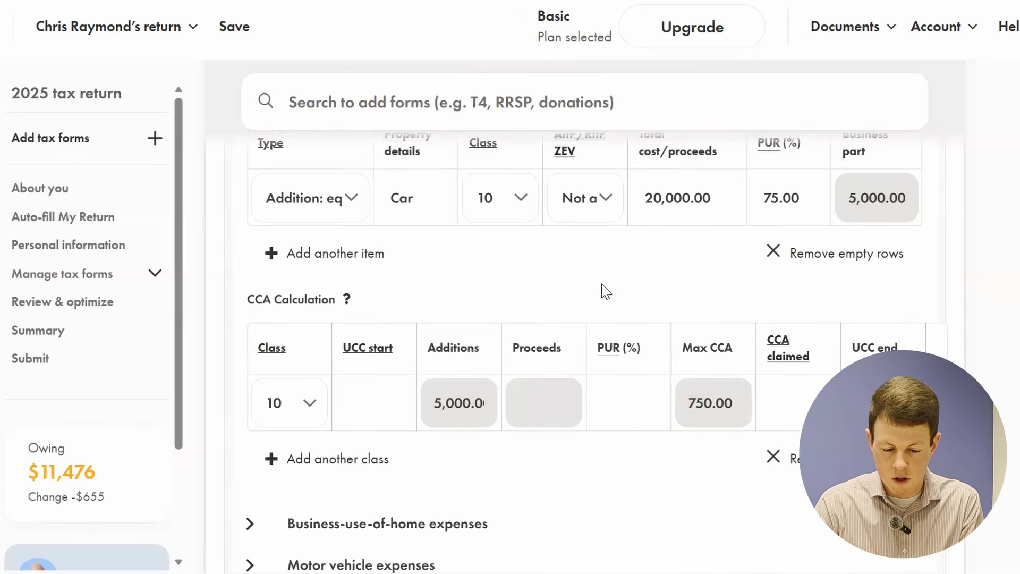
# Clear the car's PUR percentage in the Additions and dispositions table
pyautogui.click(800, 192)
pyautogui.press('BackSpace')
pyautogui.press('BackSpace')
pyautogui.press('BackSpace')
pyautogui.press('BackSpace')
pyautogui.press('BackSpace')
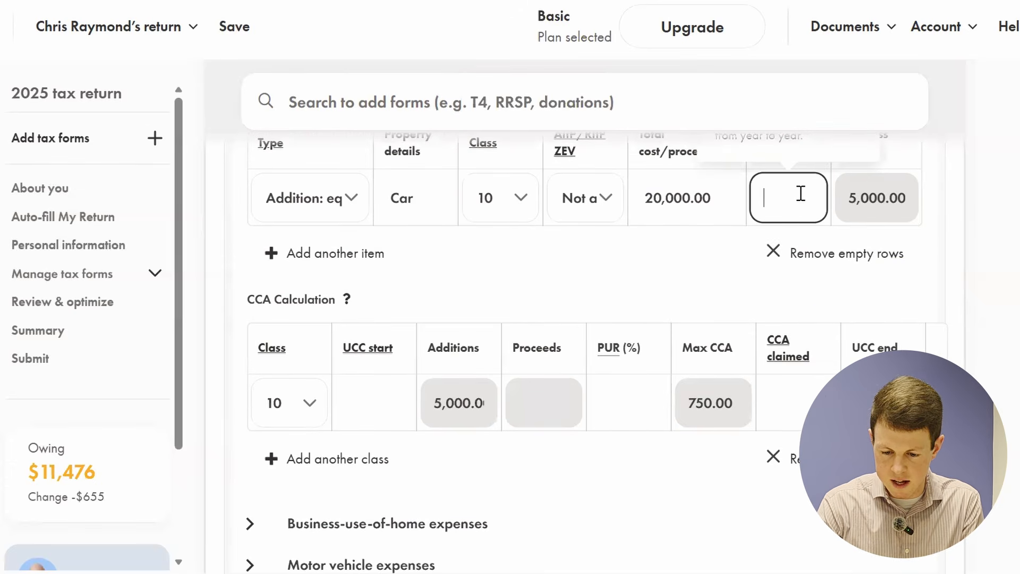
pyautogui.click(668, 288)
# Enter 0 as the UCC start for class 10 in the CCA Calculation table
pyautogui.scroll(-2, 542, 301)
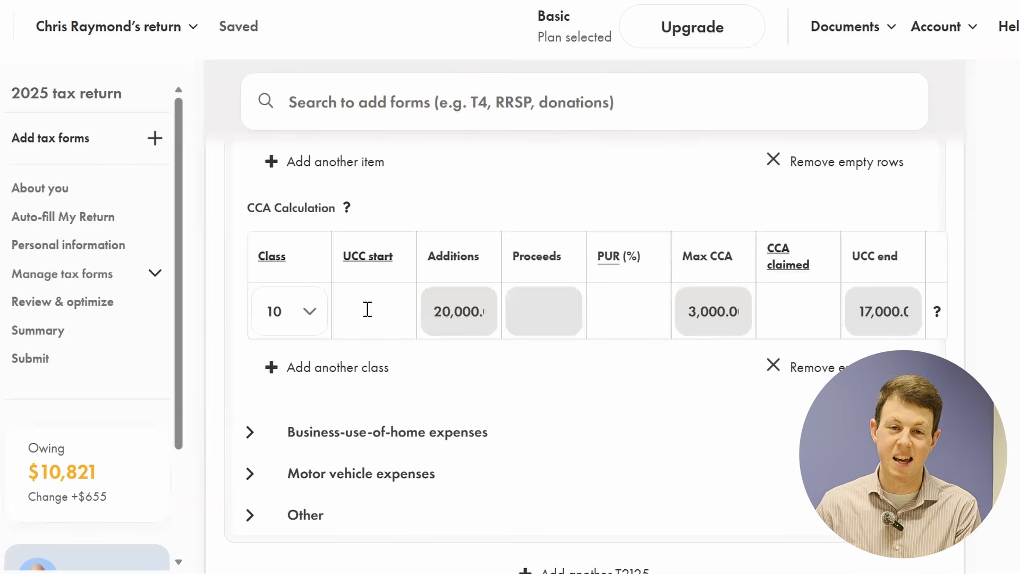
pyautogui.click(367, 308)
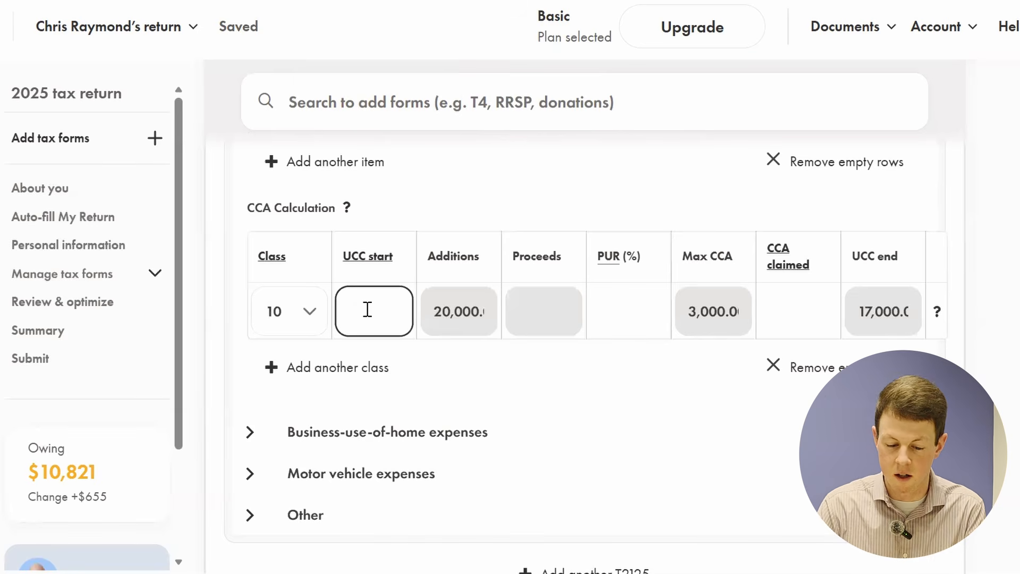
pyautogui.write('0')
pyautogui.click(468, 196)
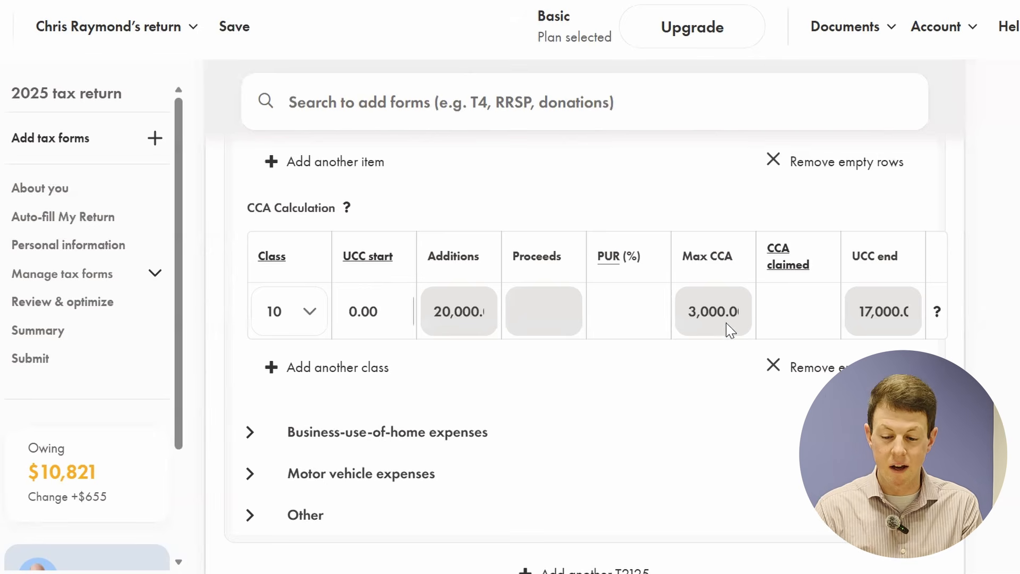
# Enter 1,000 as the CCA claimed for class 10 in the CCA Calculation table
pyautogui.click(791, 310)
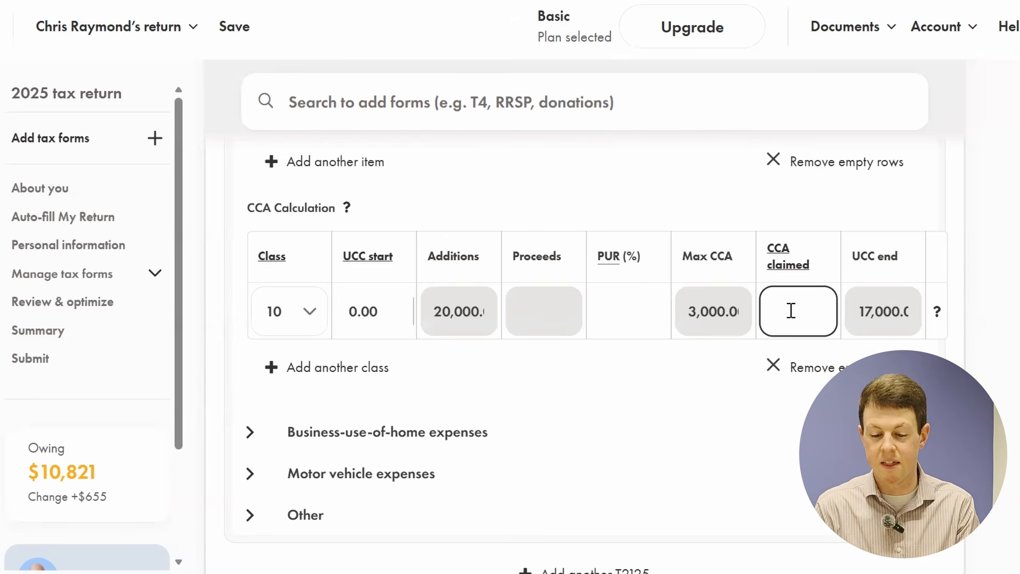
pyautogui.click(890, 309)
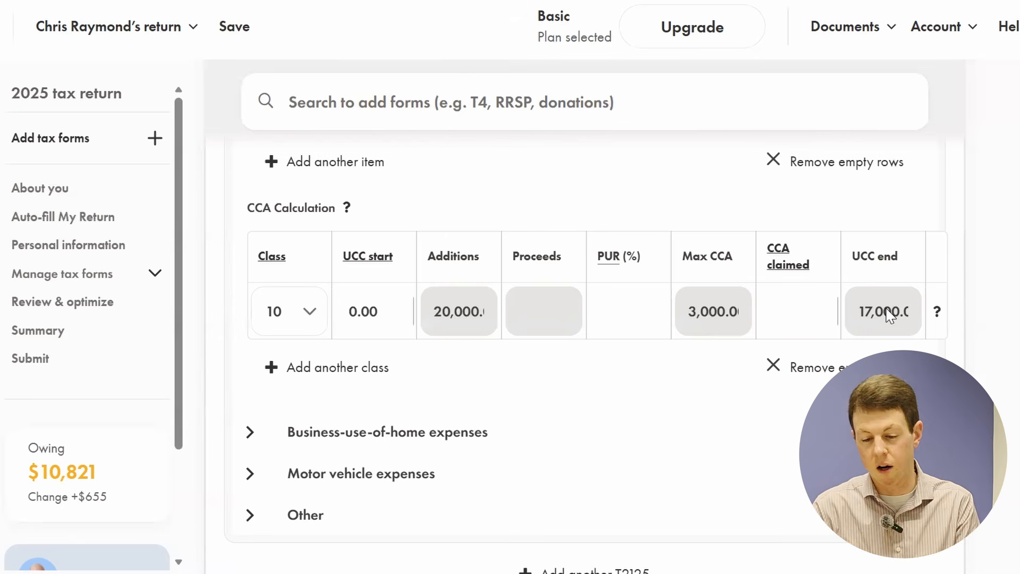
pyautogui.click(789, 300)
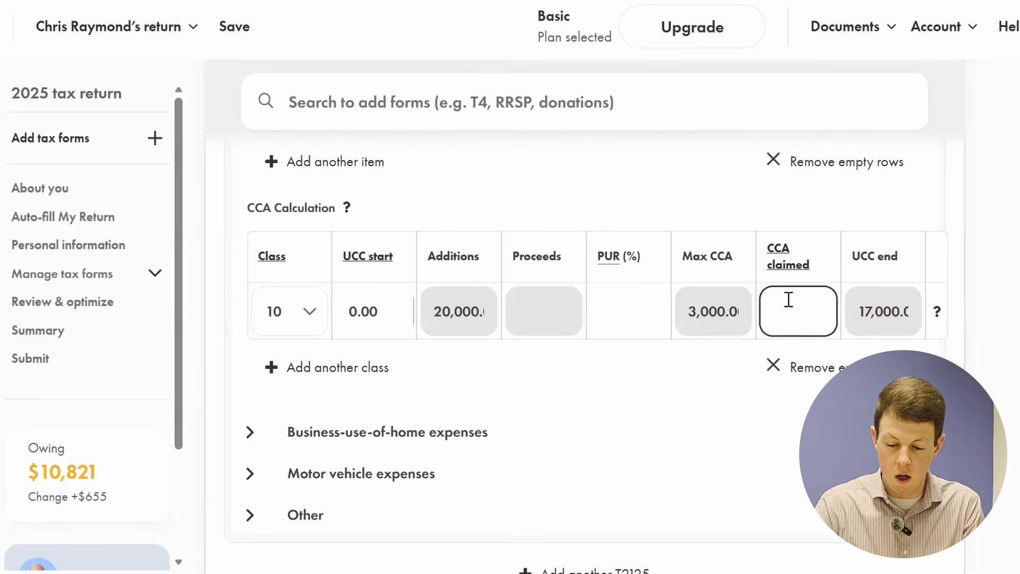
pyautogui.write('1000')
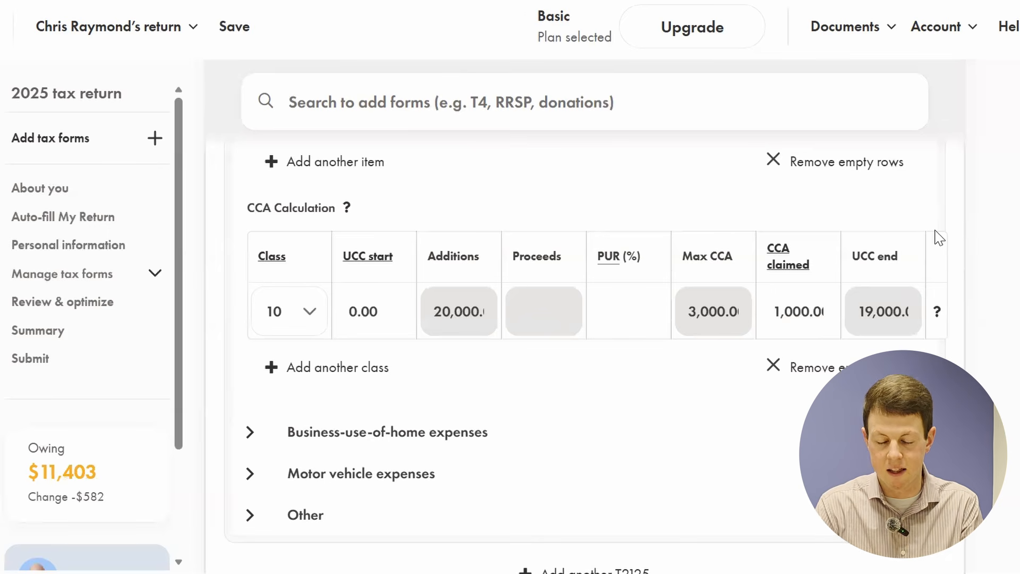
pyautogui.click(785, 316)
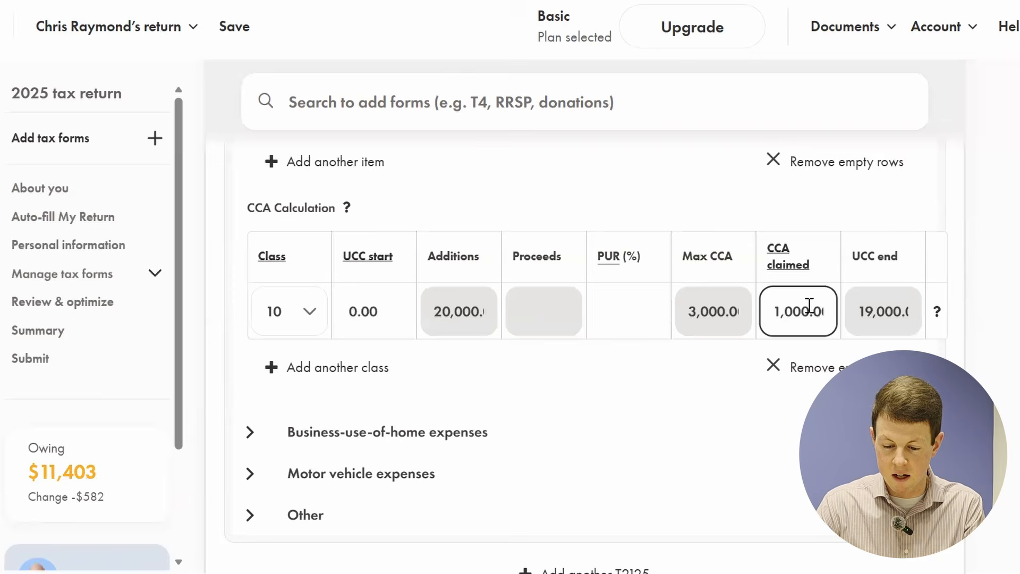
pyautogui.doubleClick(808, 306)
# Expand the Business-use-of-home expenses section and examine its home area, workspace area and business-use percentage fields
pyautogui.scroll(-2, 478, 345)
pyautogui.click(249, 340)
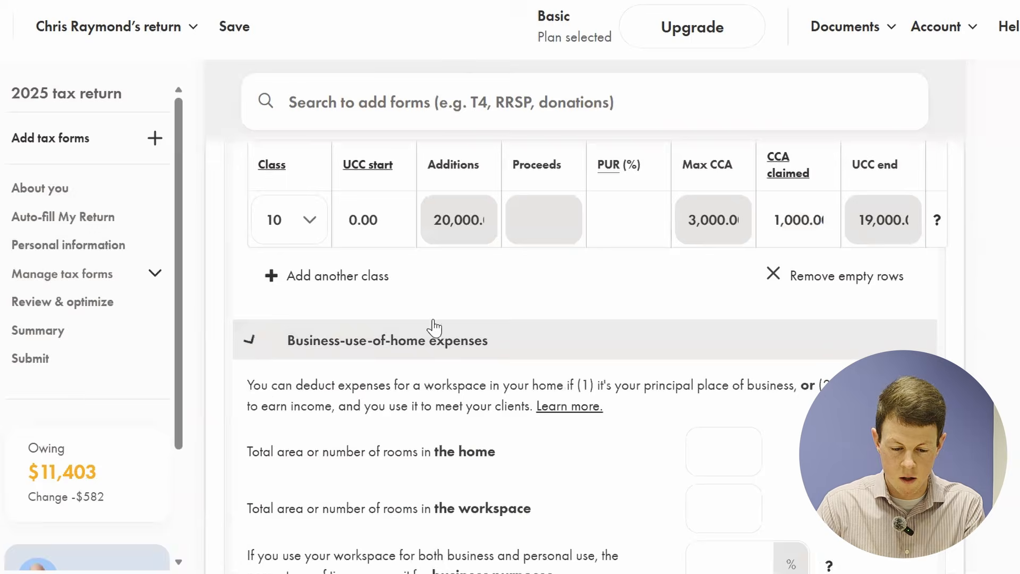
pyautogui.scroll(-4, 430, 326)
pyautogui.scroll(2, 562, 292)
pyautogui.scroll(-2, 679, 286)
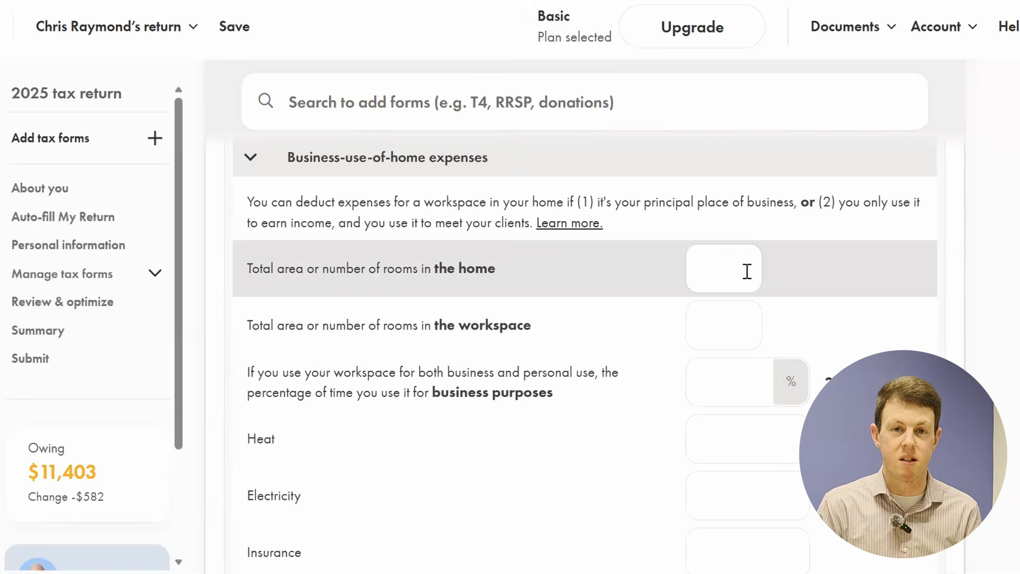
pyautogui.scroll(-2, 747, 272)
pyautogui.scroll(-4, 746, 271)
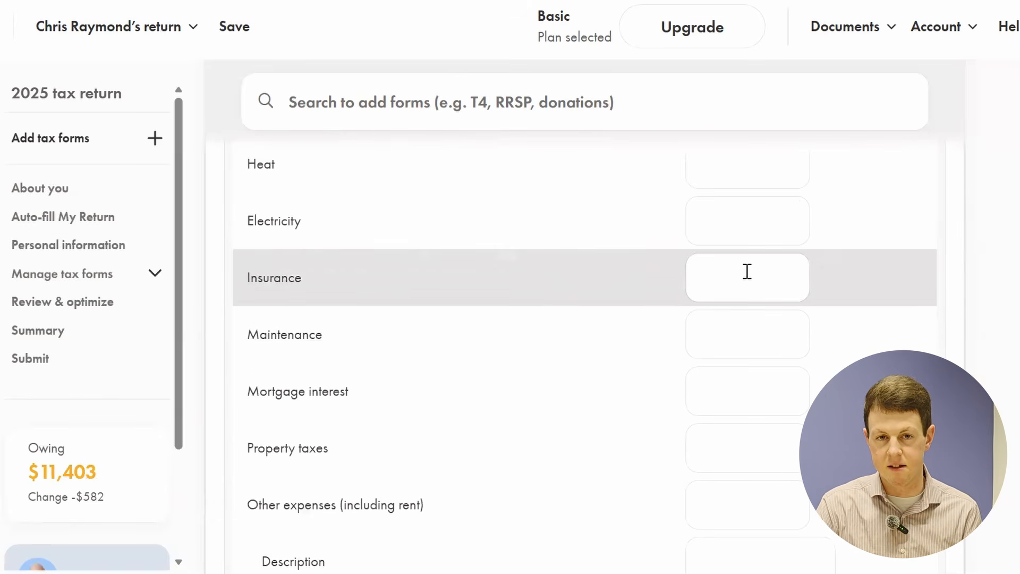
pyautogui.scroll(6, 746, 272)
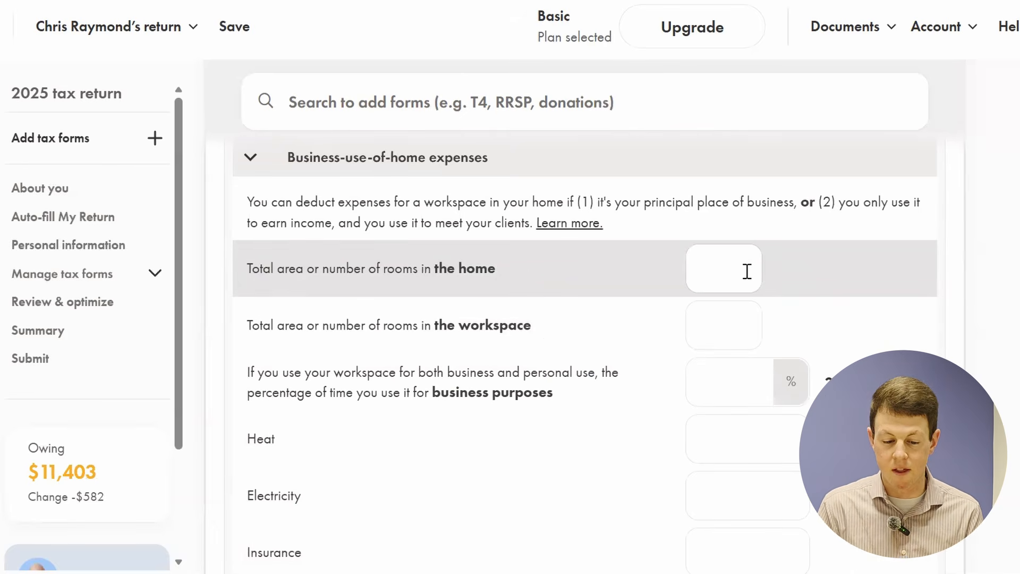
pyautogui.click(747, 272)
pyautogui.click(737, 323)
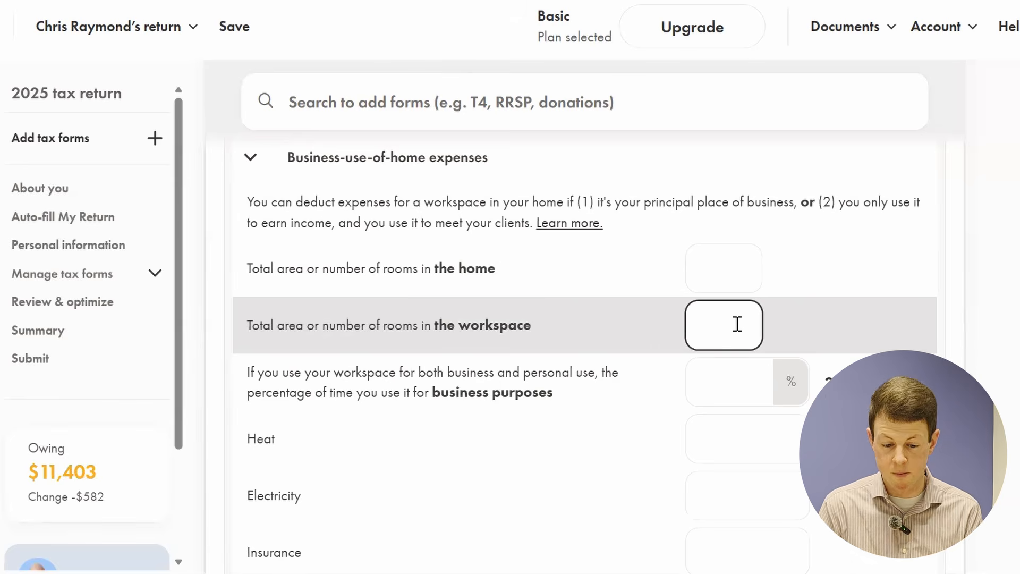
pyautogui.click(723, 376)
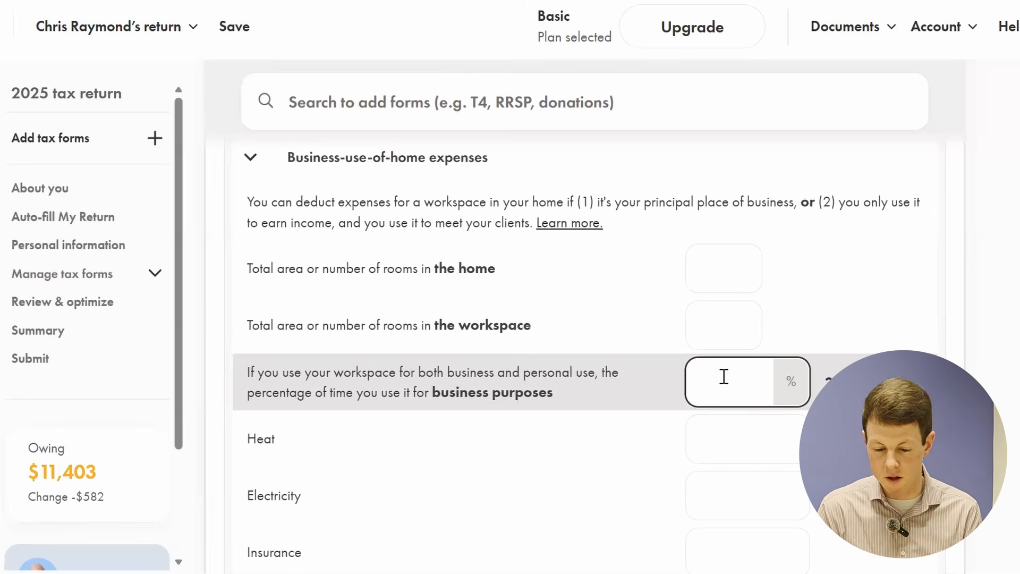
# Examine the home cost fields from heat to other expenses, including the capital cost allowance and carryforward lines
pyautogui.scroll(-5, 553, 385)
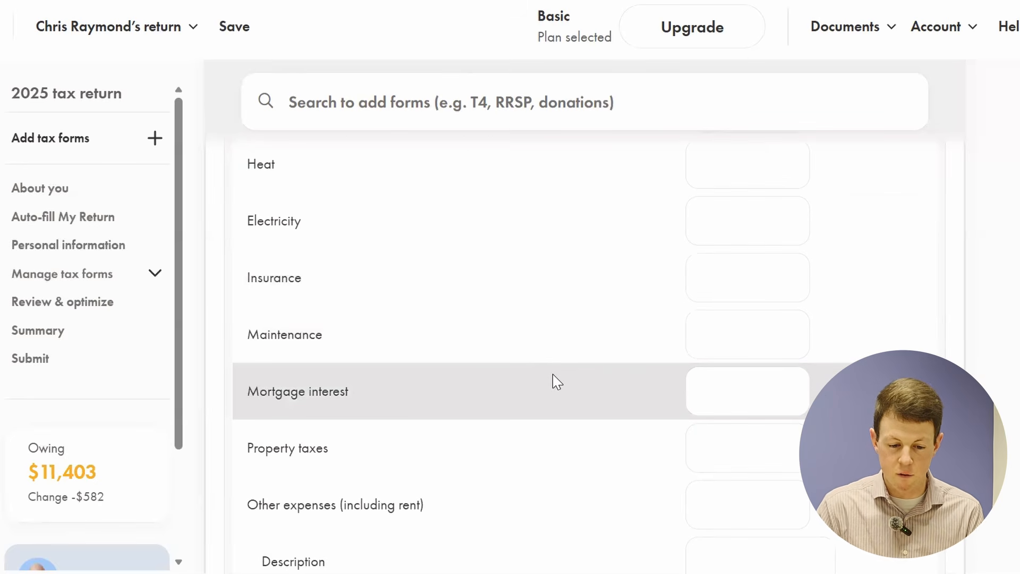
pyautogui.click(715, 161)
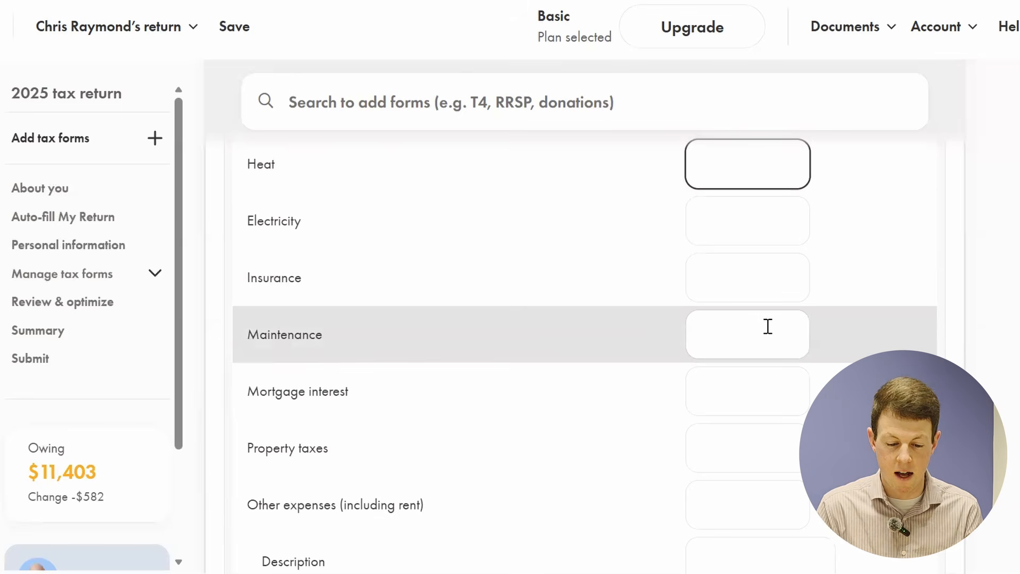
pyautogui.scroll(-1, 767, 326)
pyautogui.scroll(-2, 767, 326)
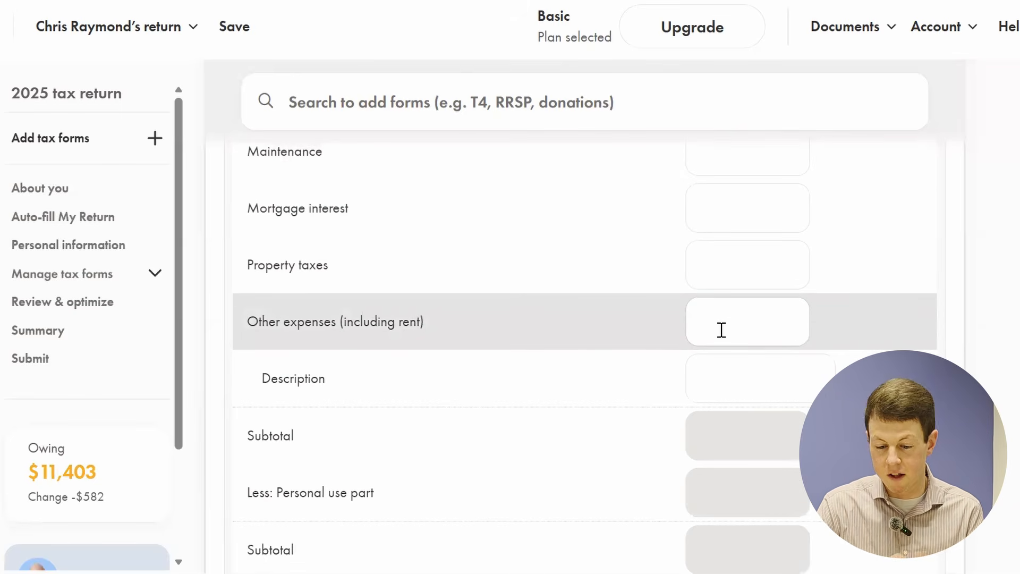
pyautogui.scroll(-6, 728, 328)
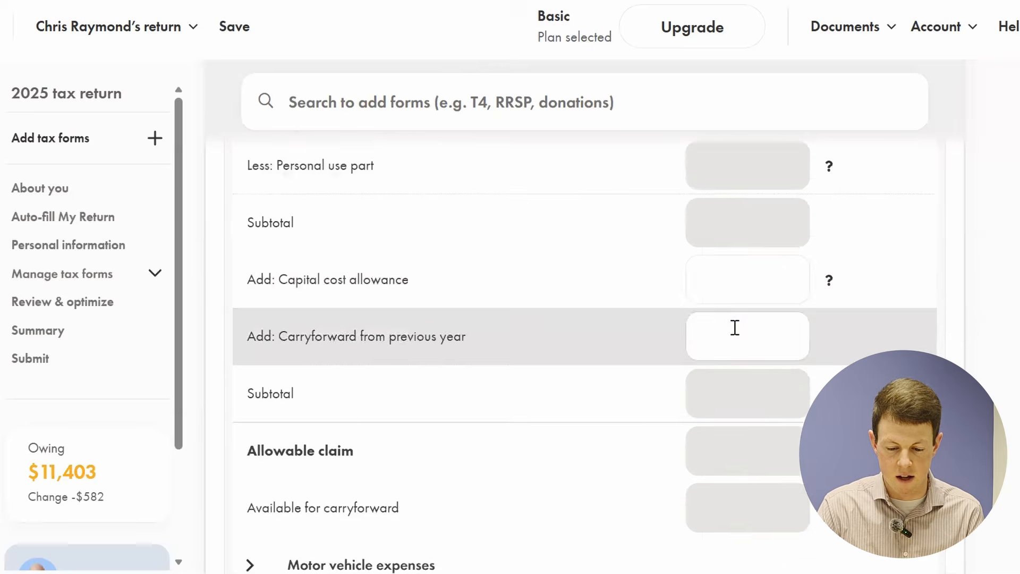
pyautogui.scroll(-4, 734, 327)
# Expand the Motor vehicle expenses section and set the reporting method to "I need to calculate them"
pyautogui.click(272, 355)
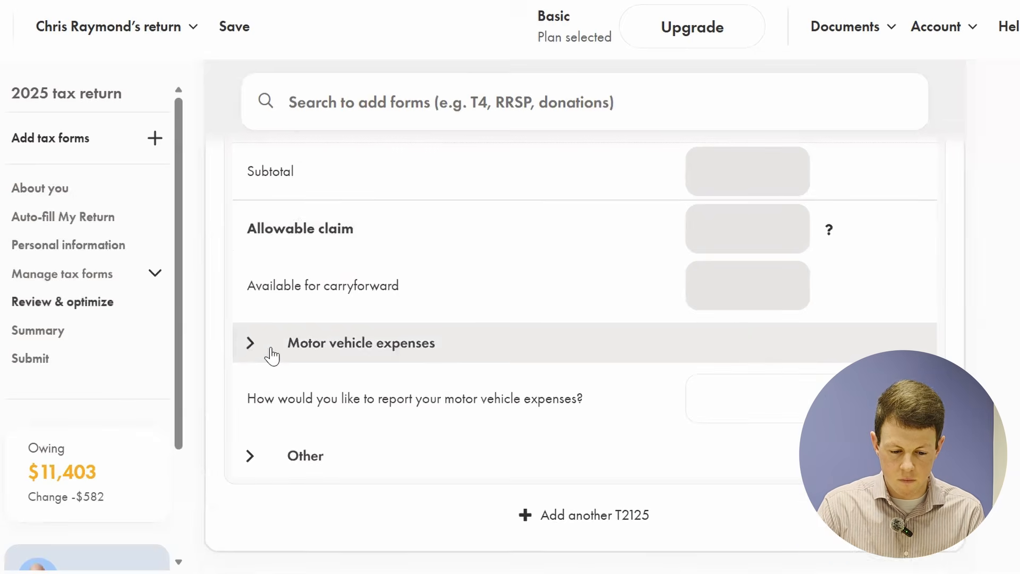
pyautogui.scroll(-3, 653, 308)
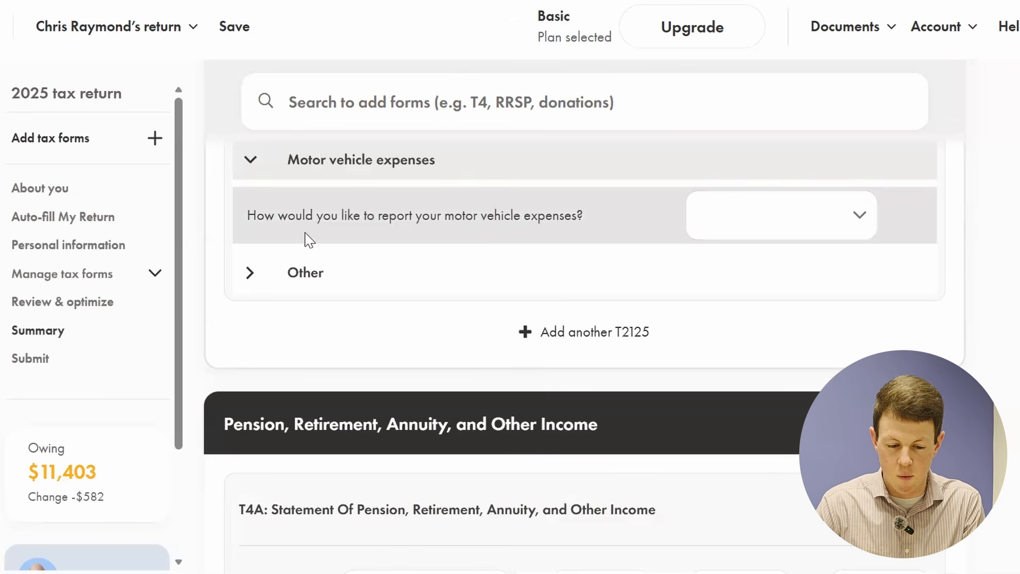
pyautogui.click(806, 224)
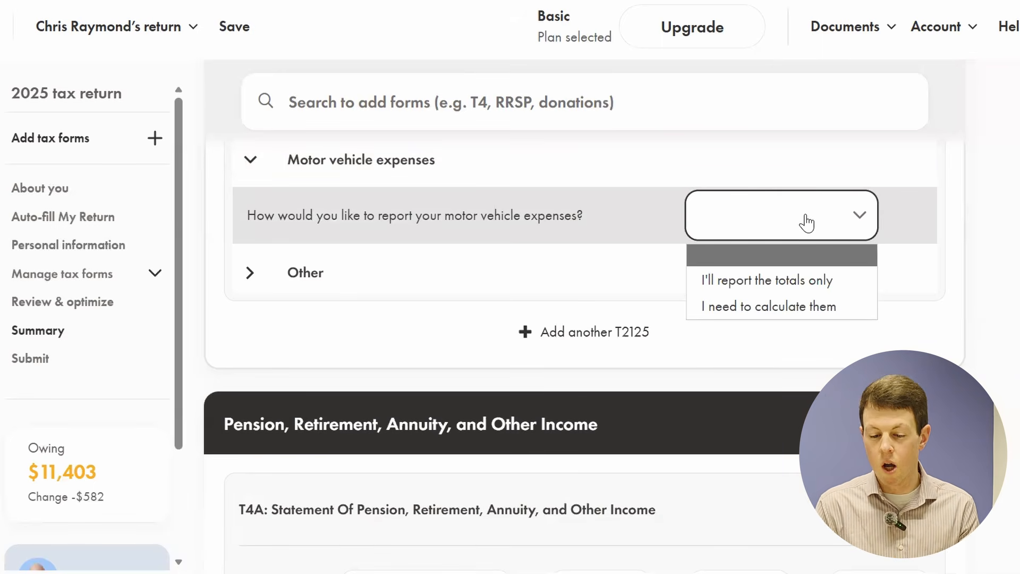
pyautogui.click(801, 312)
# Examine the motor vehicle's make and model, total kilometres and business kilometres fields
pyautogui.scroll(-4, 800, 312)
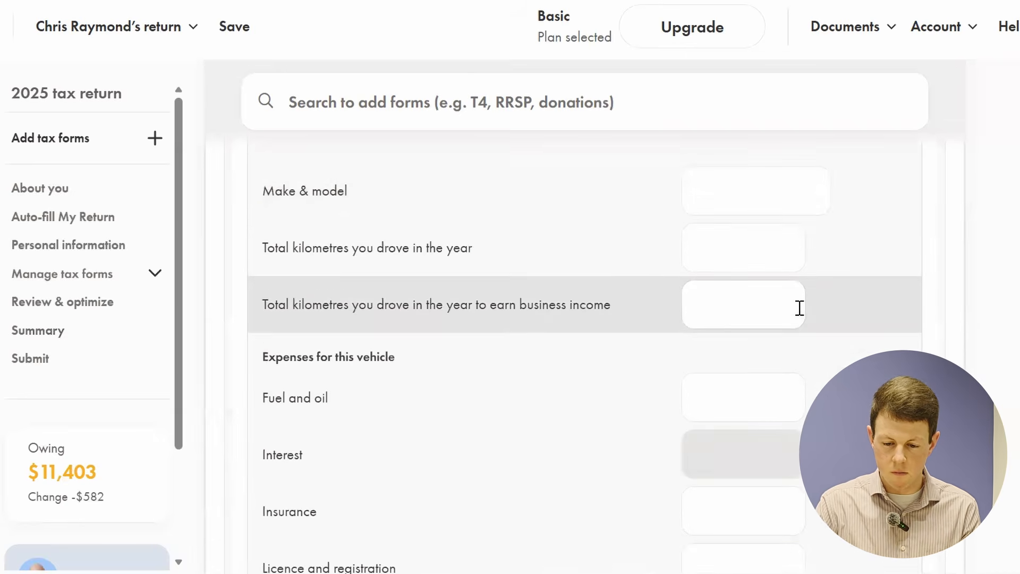
pyautogui.scroll(2, 800, 305)
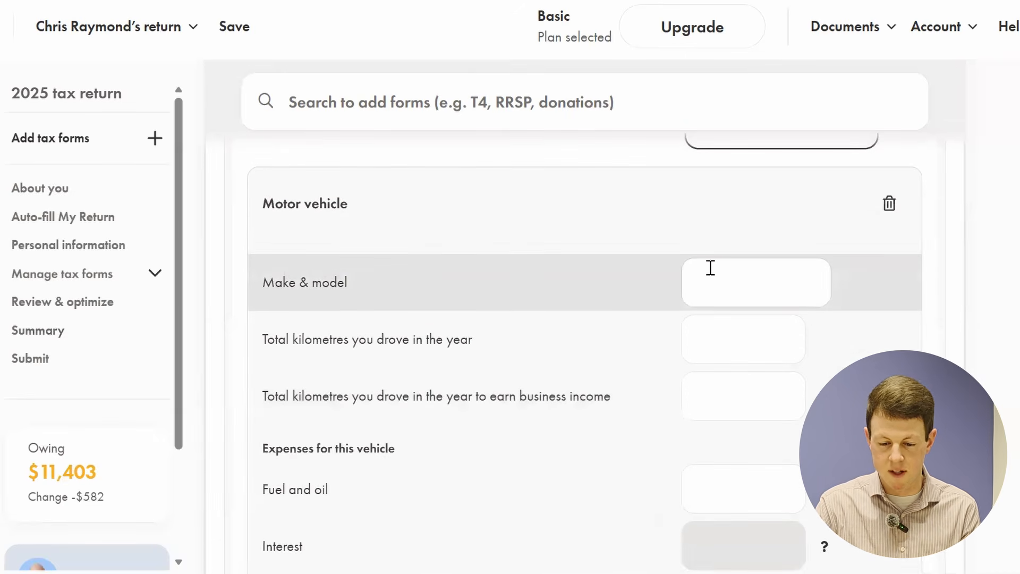
pyautogui.scroll(-2, 710, 267)
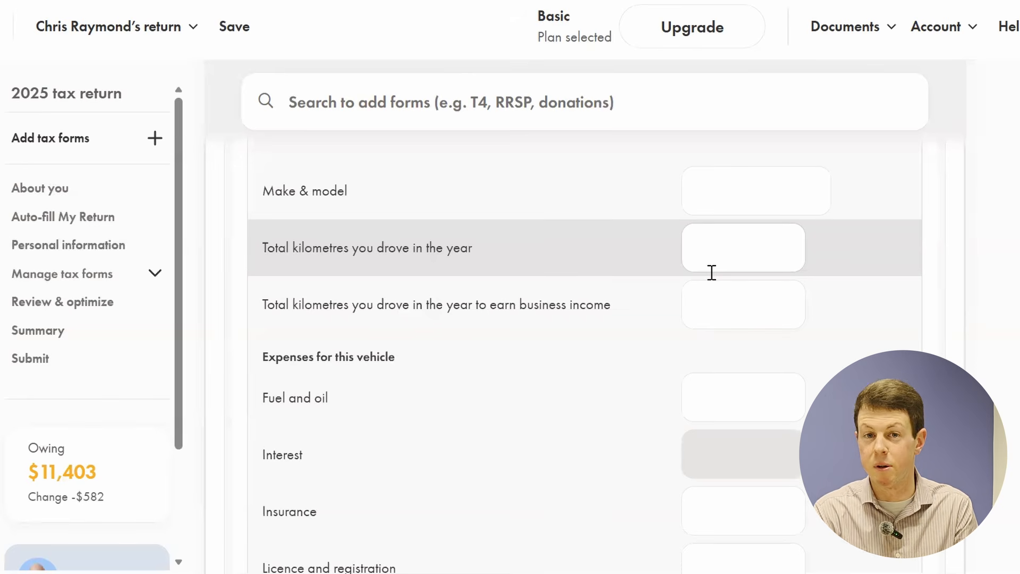
pyautogui.scroll(-2, 714, 273)
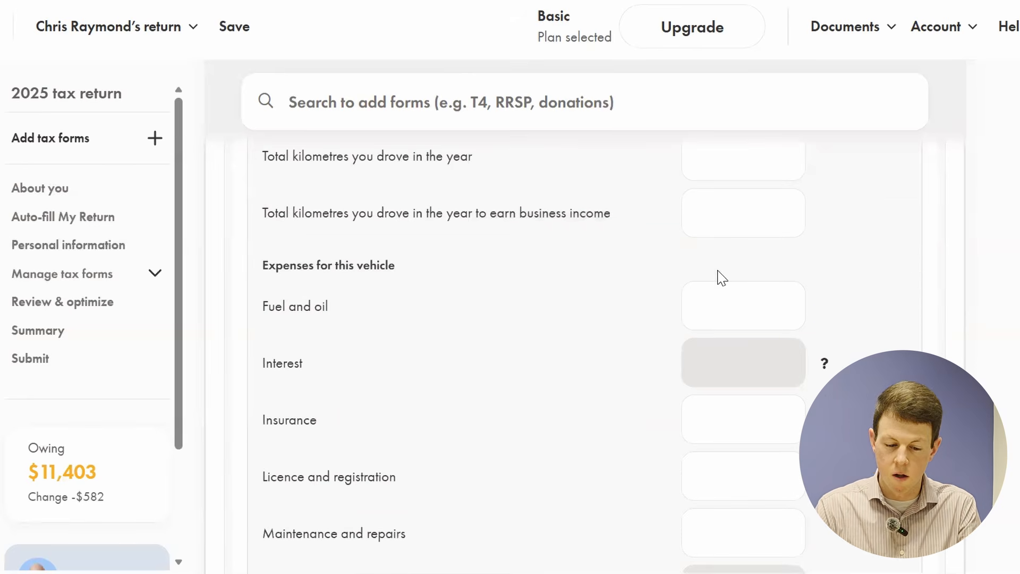
pyautogui.scroll(-2, 807, 199)
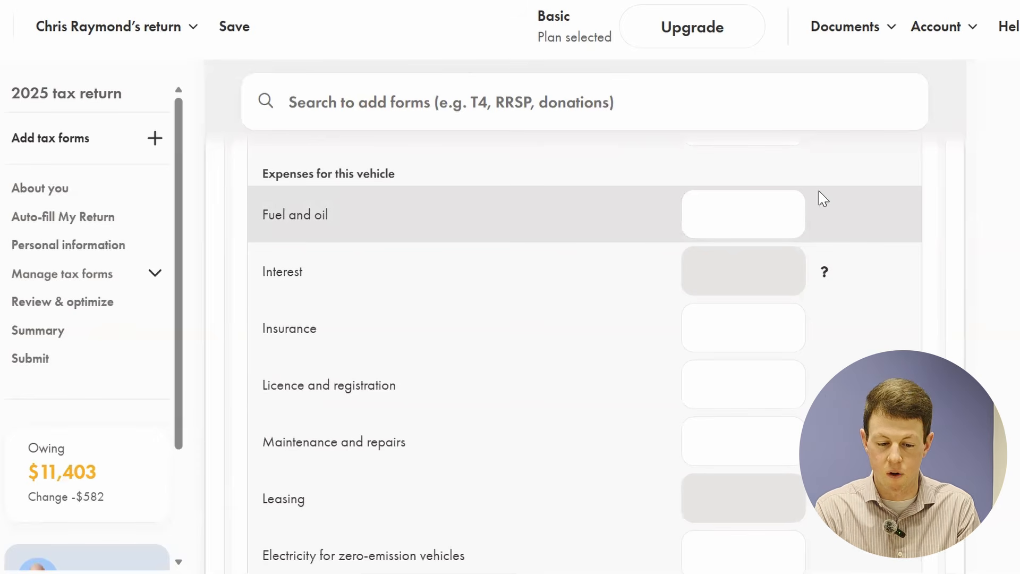
# Examine the vehicle expense fields from fuel and oil through business parking fees and supplementary business insurance
pyautogui.click(750, 222)
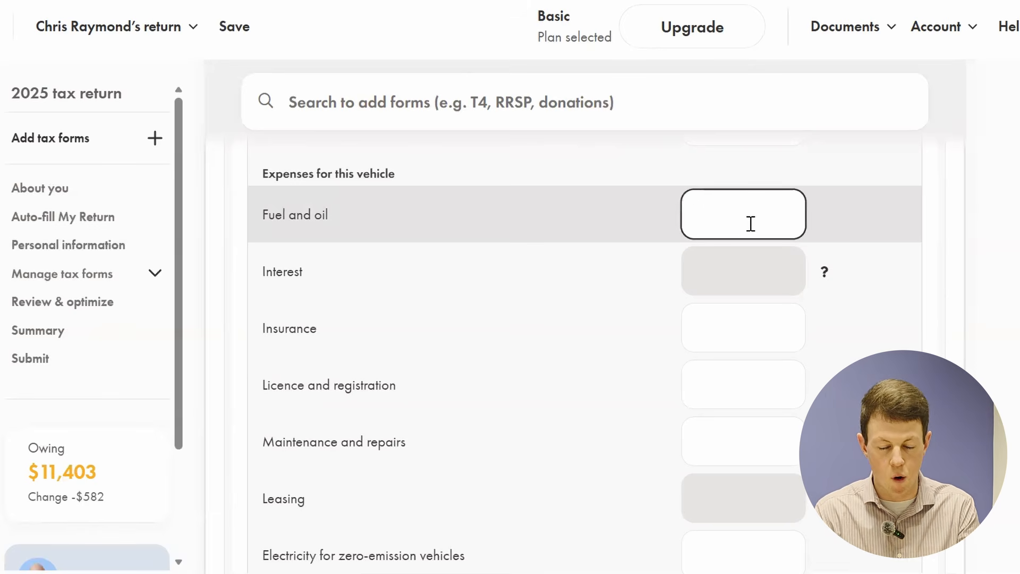
pyautogui.press('Tab')
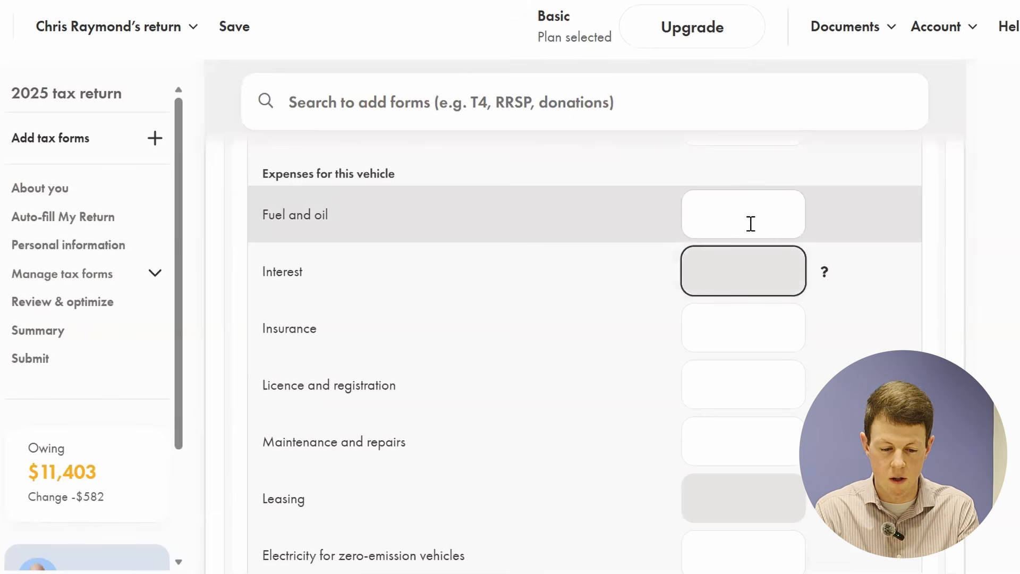
pyautogui.press('Tab')
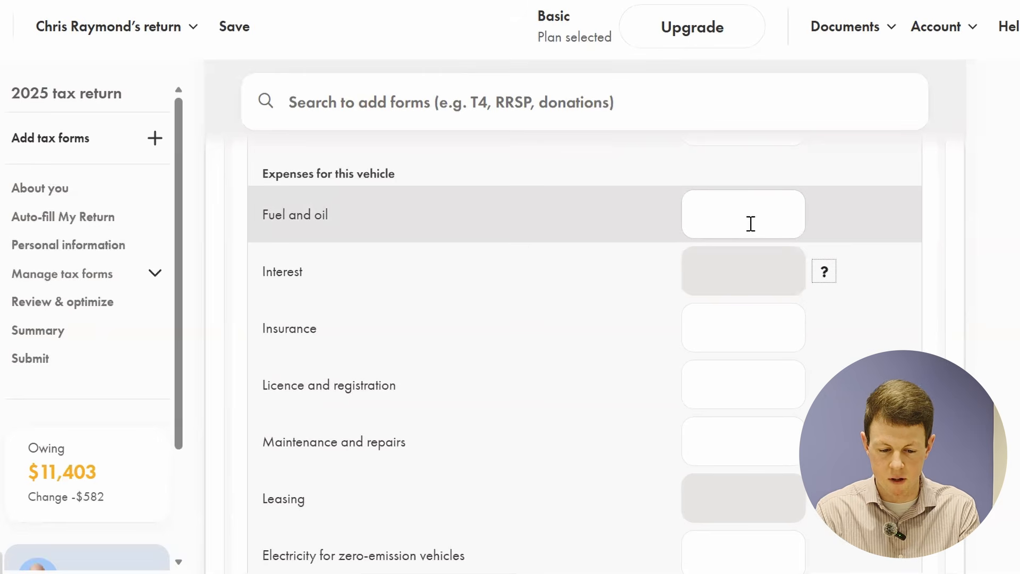
pyautogui.press('Tab')
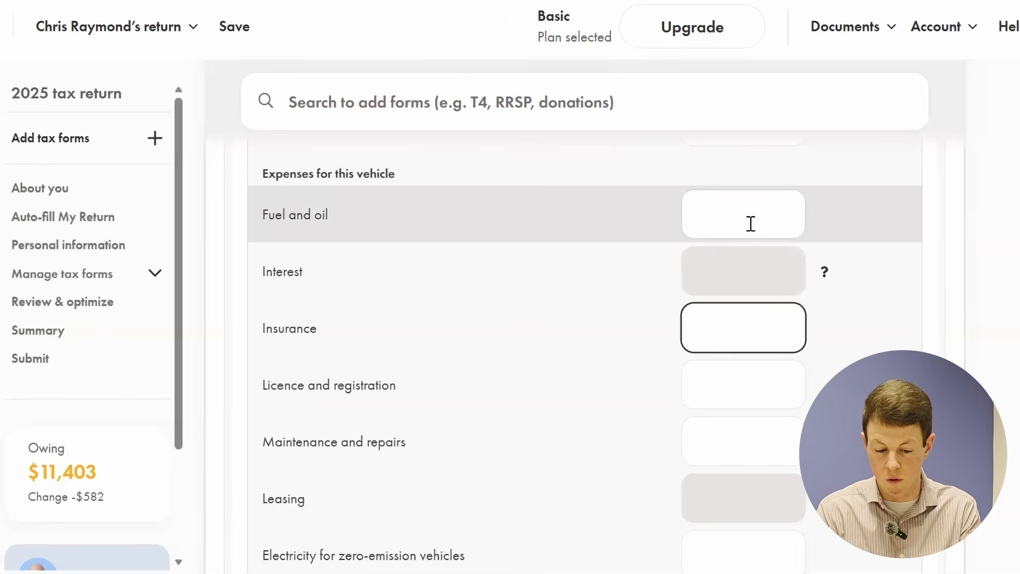
pyautogui.press('Tab')
pyautogui.scroll(-3, 733, 234)
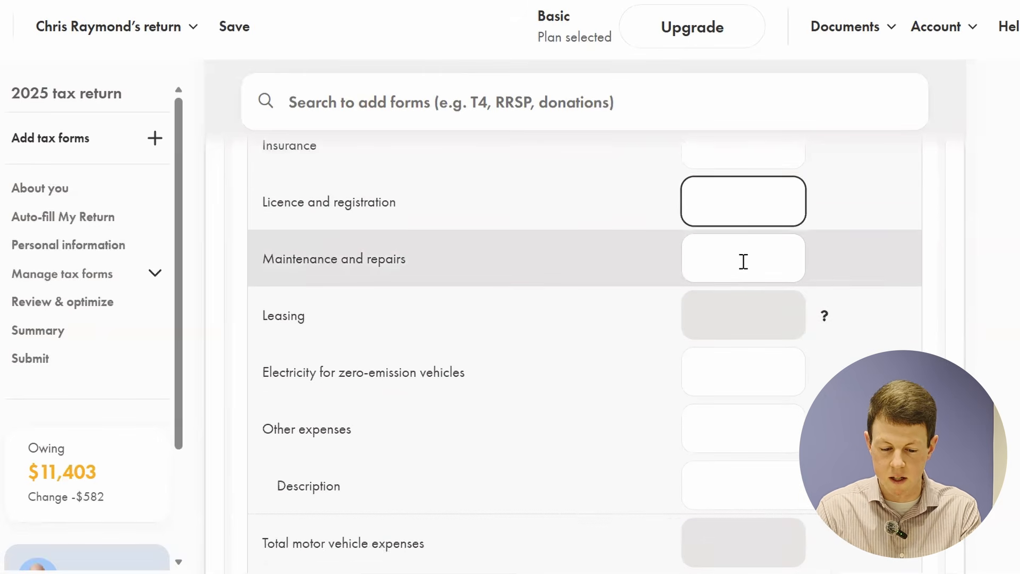
pyautogui.scroll(-3, 743, 420)
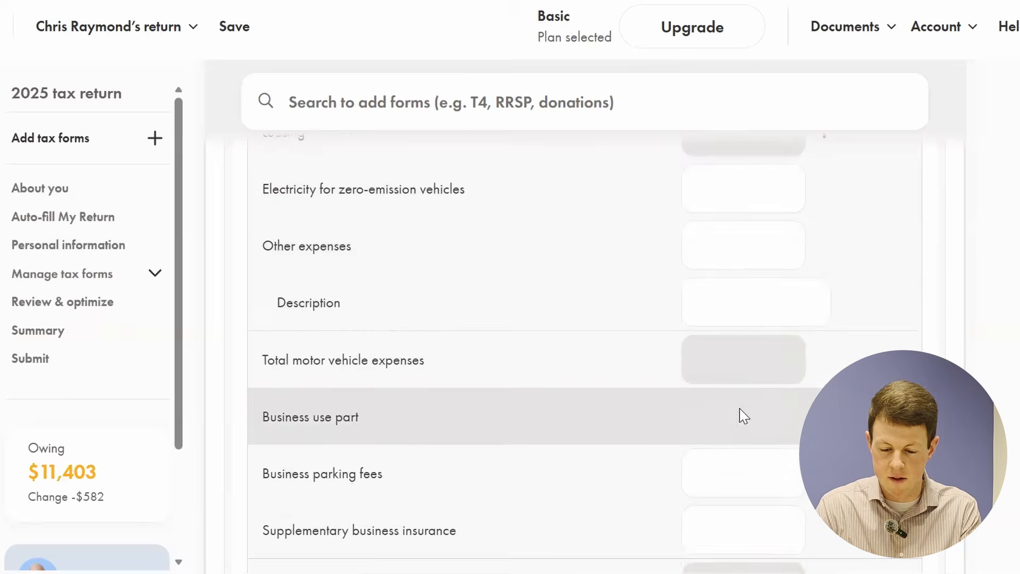
pyautogui.scroll(-3, 744, 416)
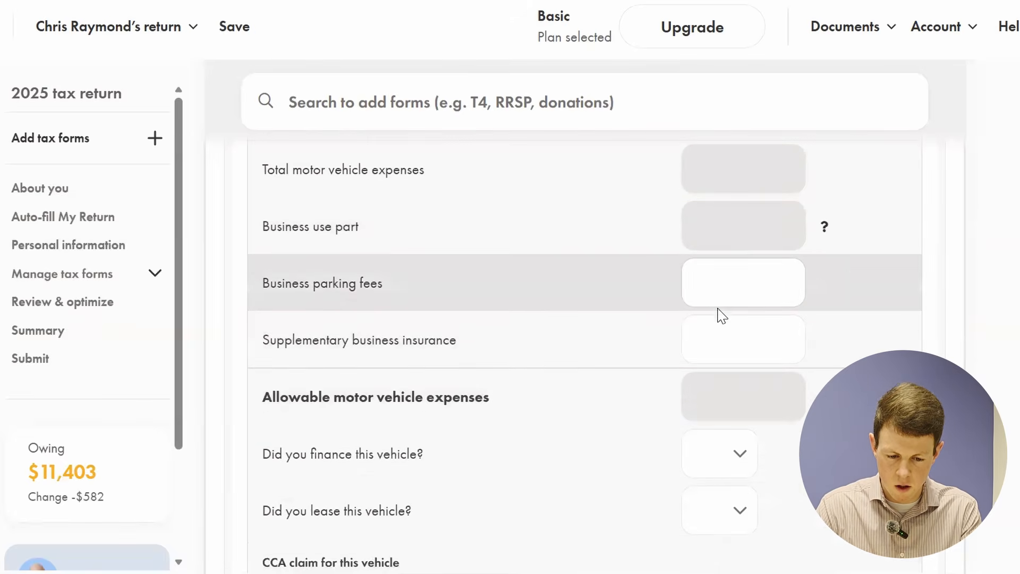
# Answer "Yes" to whether the vehicle was financed and review the purchase date and interest fields
pyautogui.scroll(-3, 721, 316)
pyautogui.scroll(-1, 485, 288)
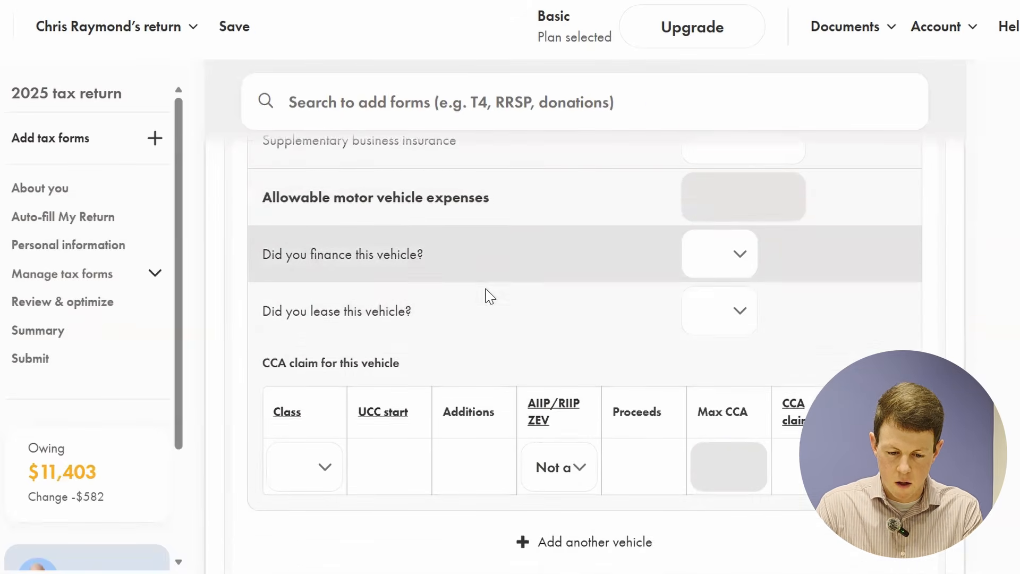
pyautogui.scroll(1, 484, 287)
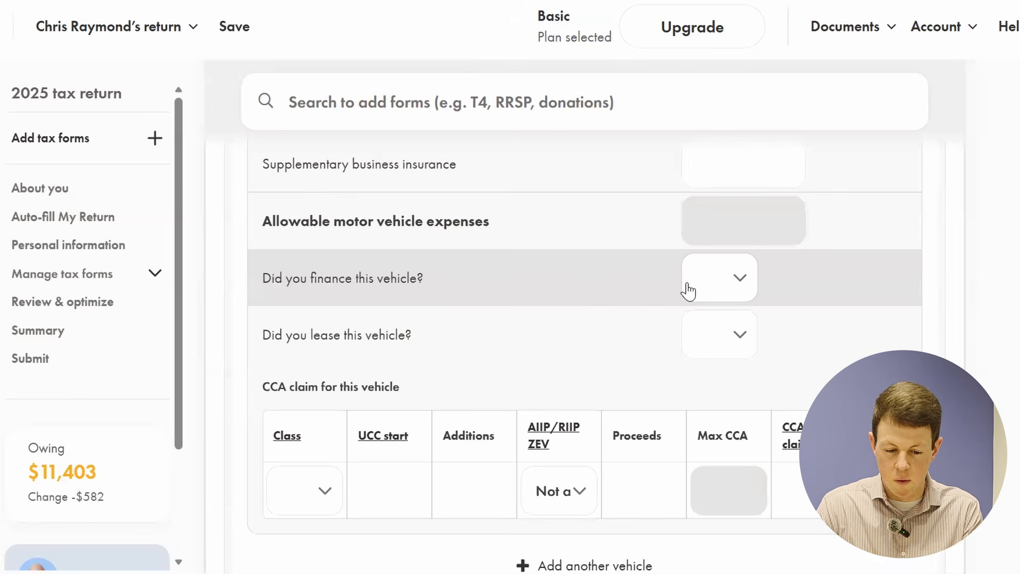
pyautogui.click(741, 285)
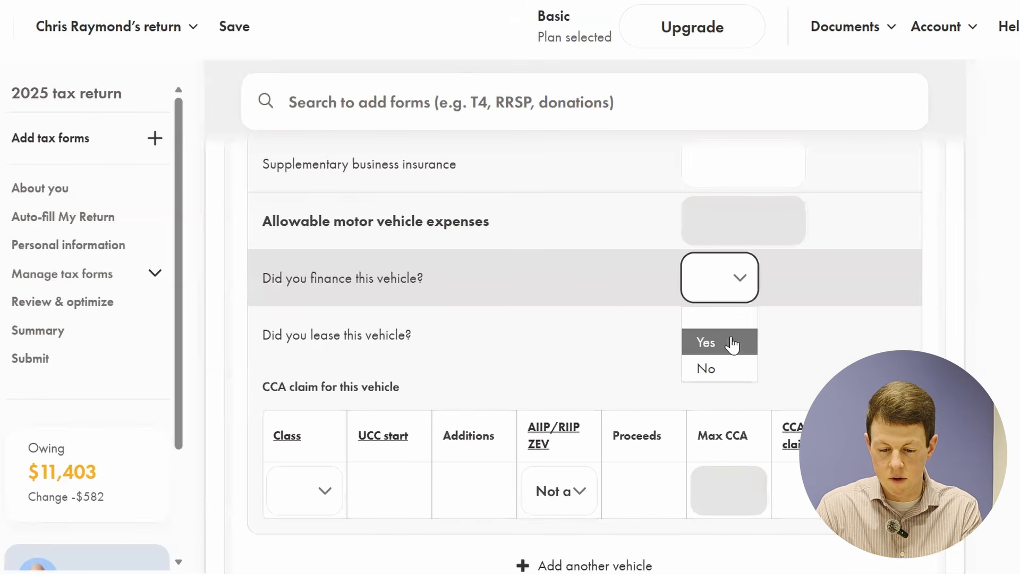
pyautogui.click(733, 339)
pyautogui.scroll(-2, 620, 396)
pyautogui.scroll(-2, 618, 396)
pyautogui.scroll(2, 617, 393)
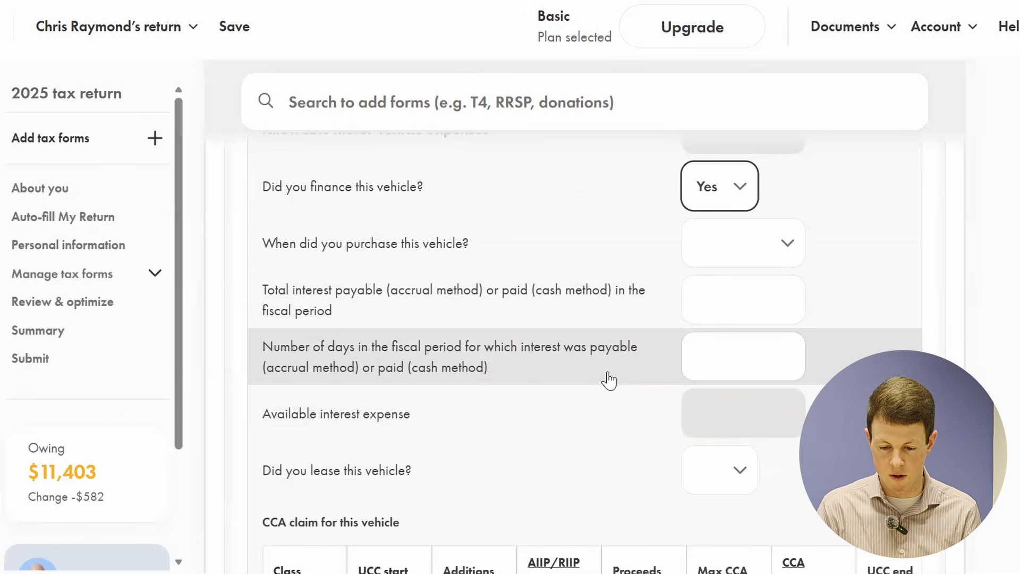
pyautogui.scroll(-2, 599, 355)
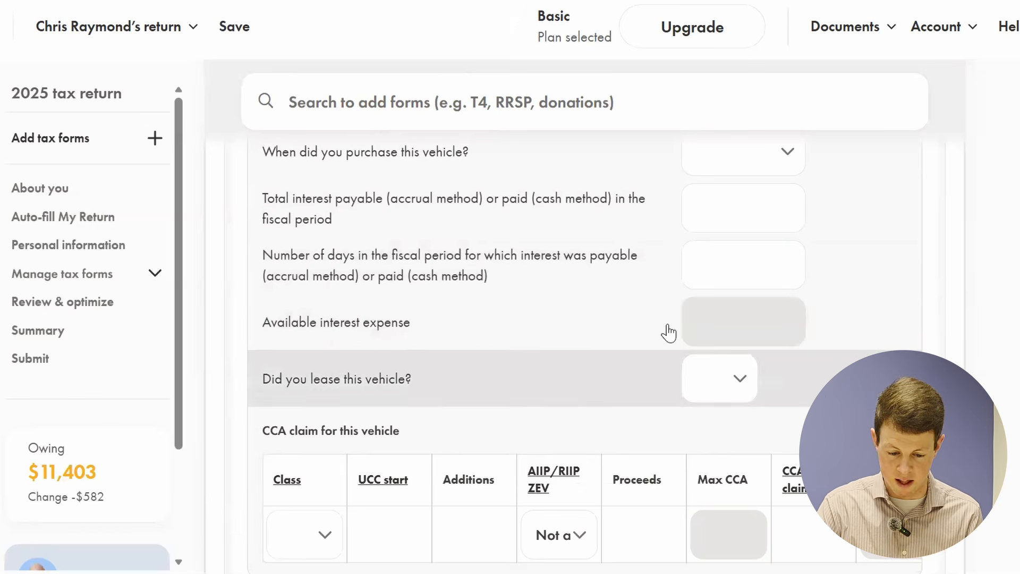
# Try "Yes" as the answer to whether the vehicle was leased and examine the lease charge and list price fields
pyautogui.click(724, 383)
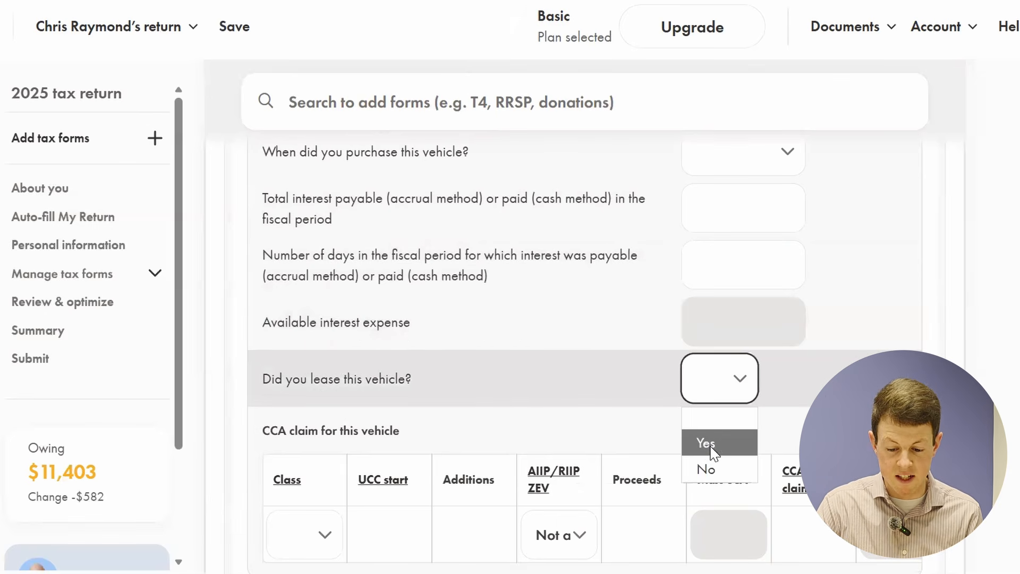
pyautogui.click(706, 443)
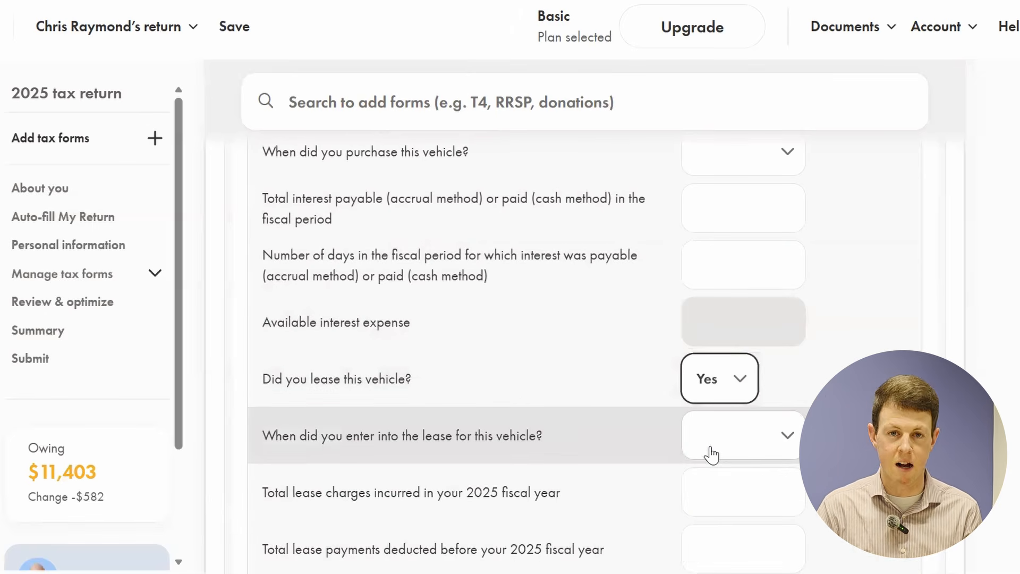
pyautogui.scroll(-4, 730, 367)
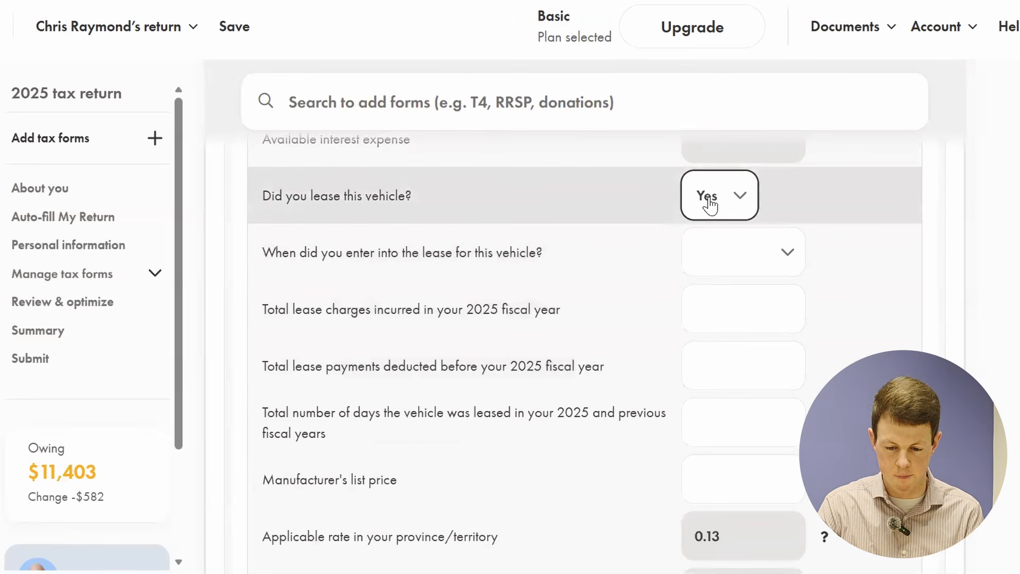
# Set the answer to whether the vehicle was leased to "No" and review the vehicle's CCA claim table
pyautogui.click(711, 202)
pyautogui.click(709, 287)
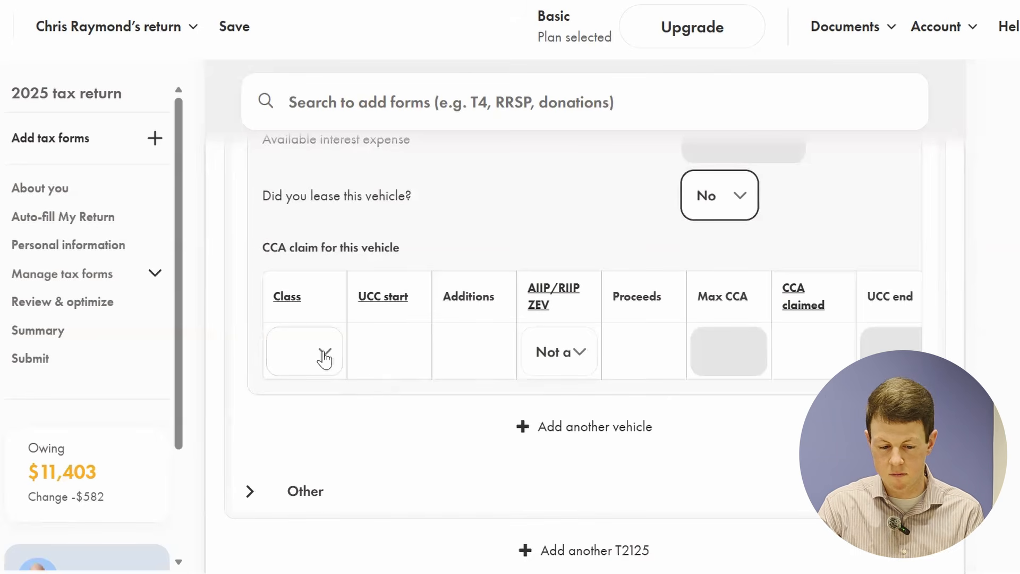
pyautogui.scroll(-4, 325, 359)
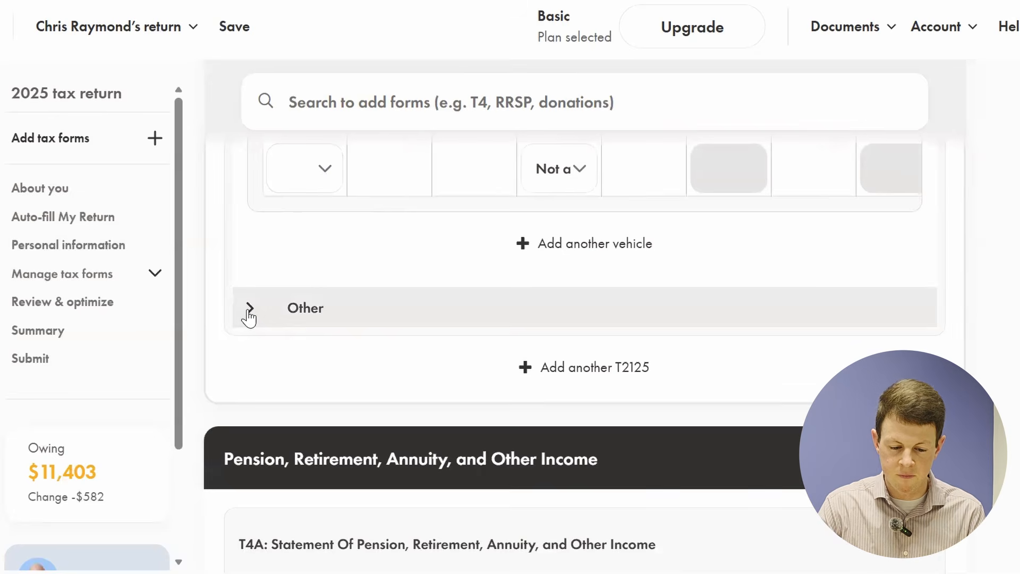
# Expand the Other section and examine the tax shelter and last-year-of-business fields
pyautogui.click(248, 318)
pyautogui.scroll(-4, 400, 343)
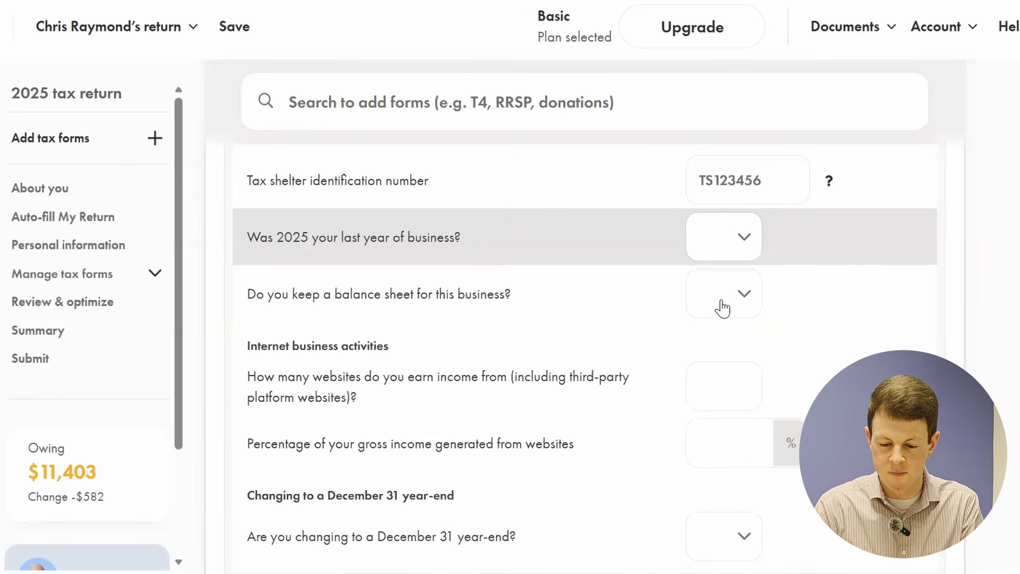
pyautogui.click(743, 245)
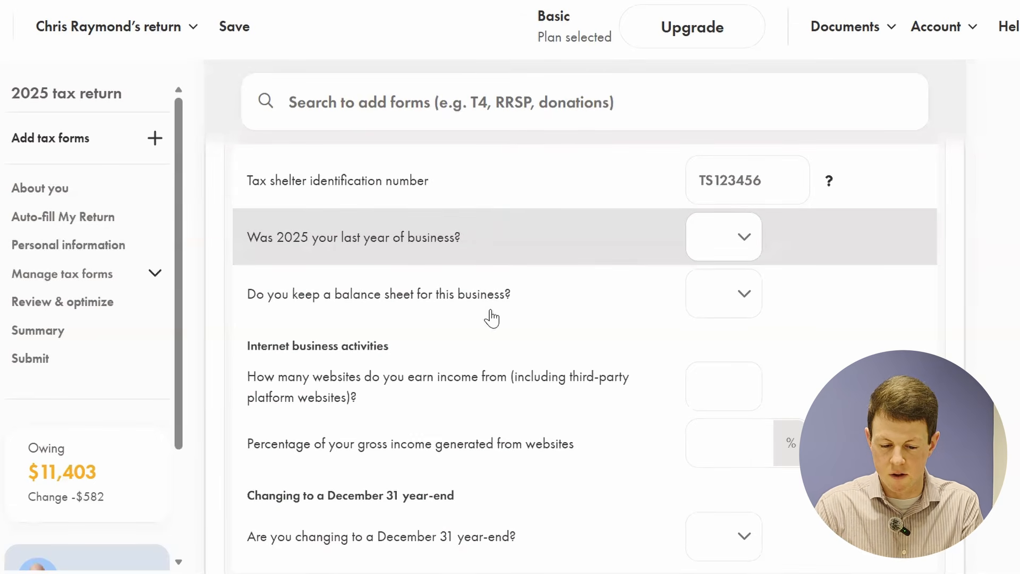
pyautogui.click(468, 311)
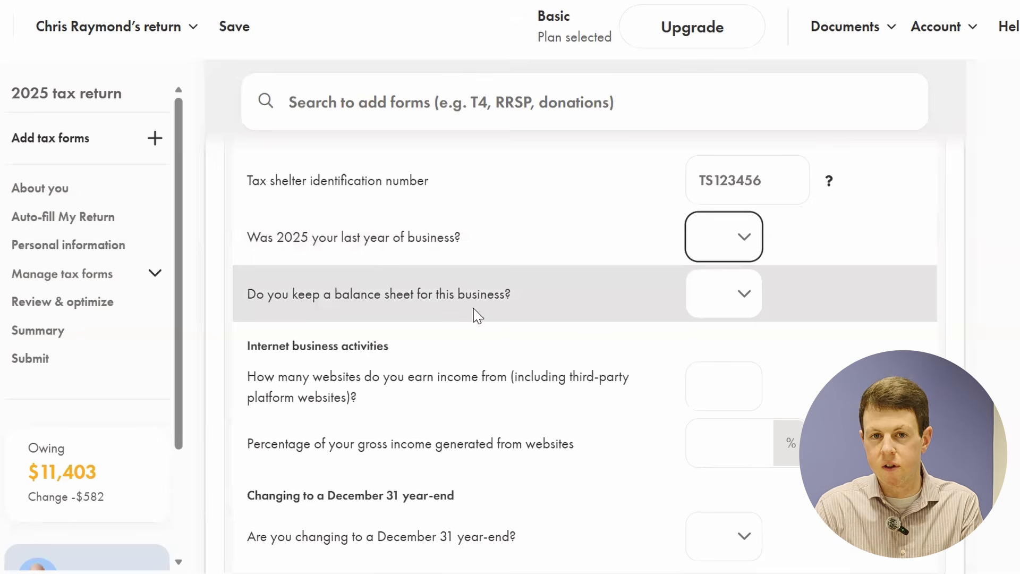
# Try "Yes" for keeping a balance sheet, view the liabilities, drawings and contributions fields, and clear the answer
pyautogui.click(743, 295)
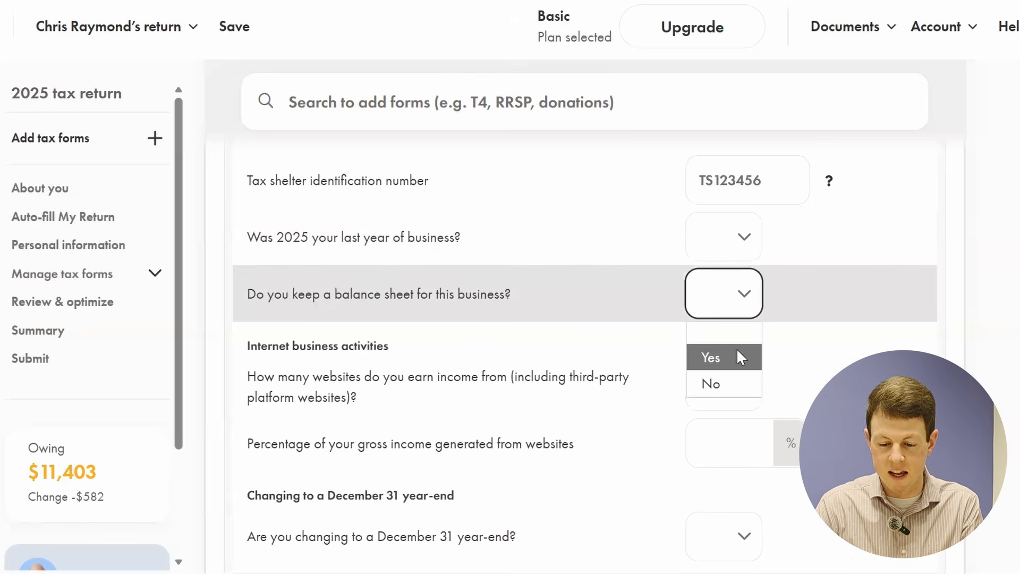
pyautogui.click(736, 349)
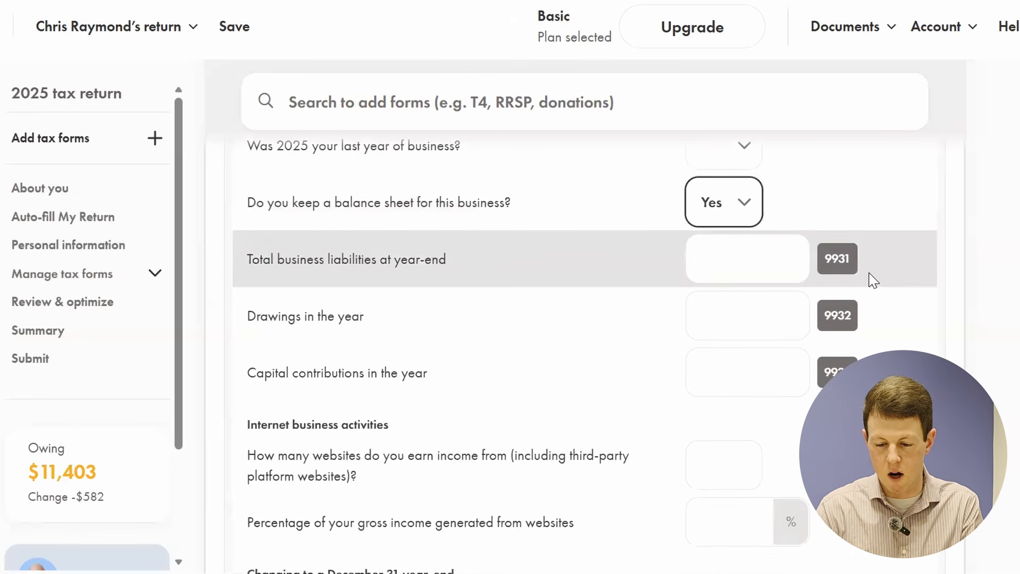
pyautogui.click(717, 207)
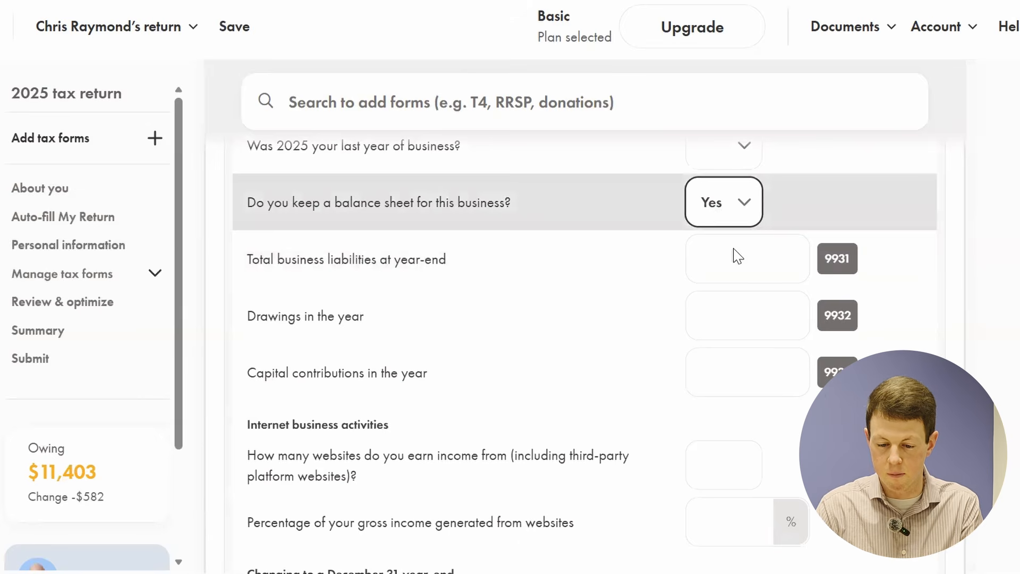
pyautogui.click(703, 236)
# Examine the internet business activities and December 31 year-end fields, and return to the motor vehicle expense totals
pyautogui.scroll(-1, 608, 254)
pyautogui.scroll(-1, 608, 260)
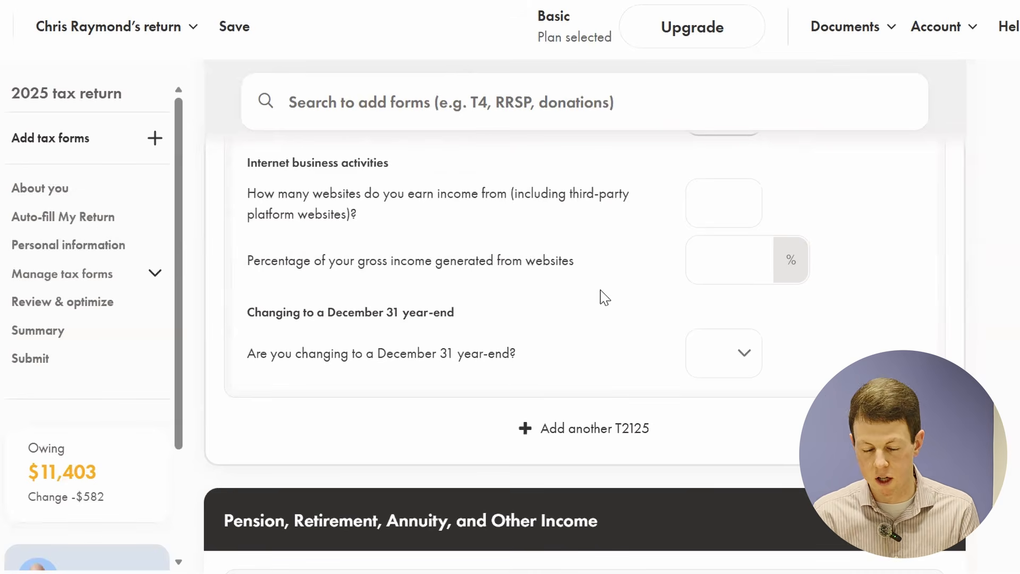
pyautogui.scroll(-4, 603, 297)
pyautogui.scroll(2, 628, 285)
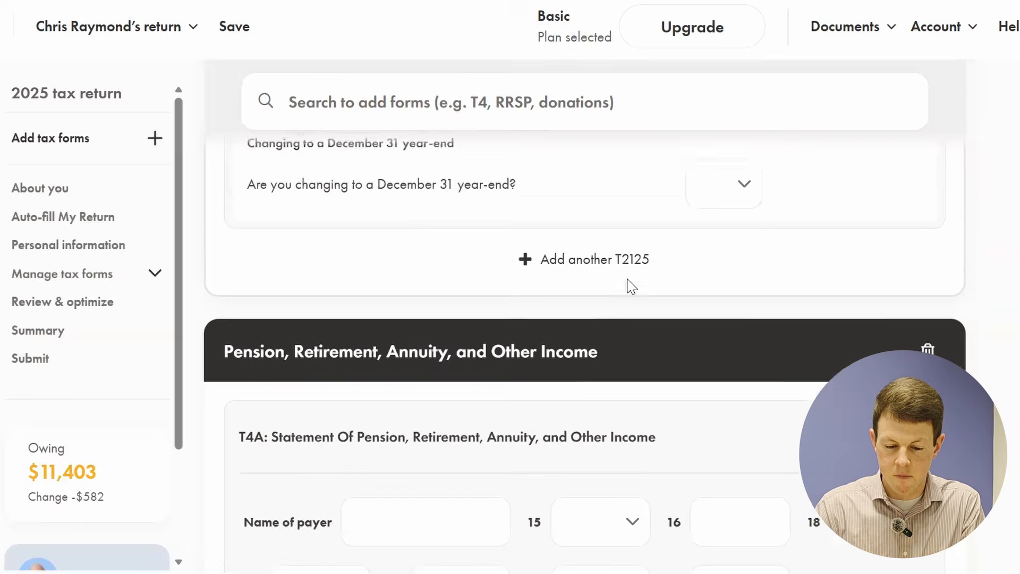
pyautogui.scroll(15, 965, 218)
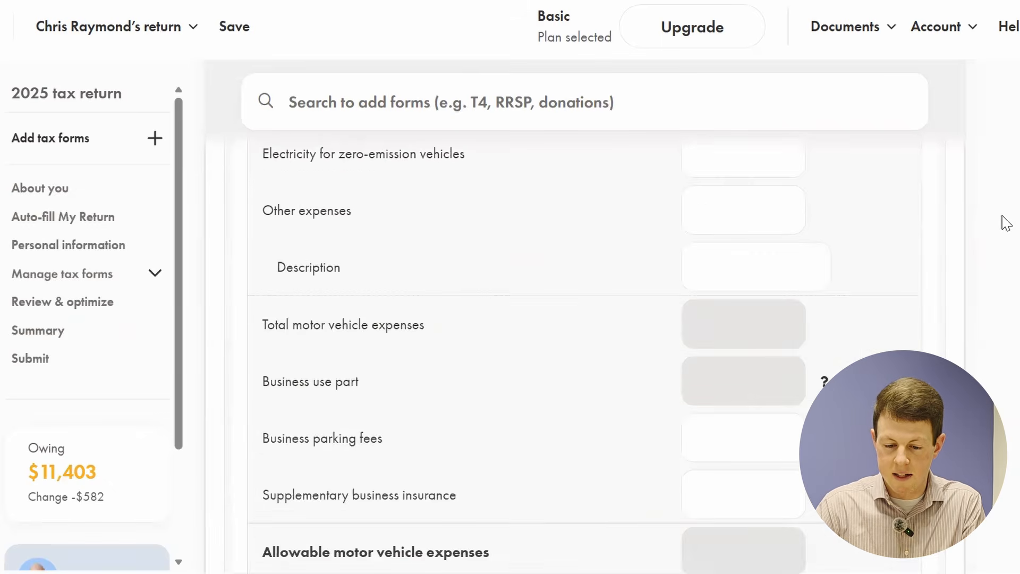